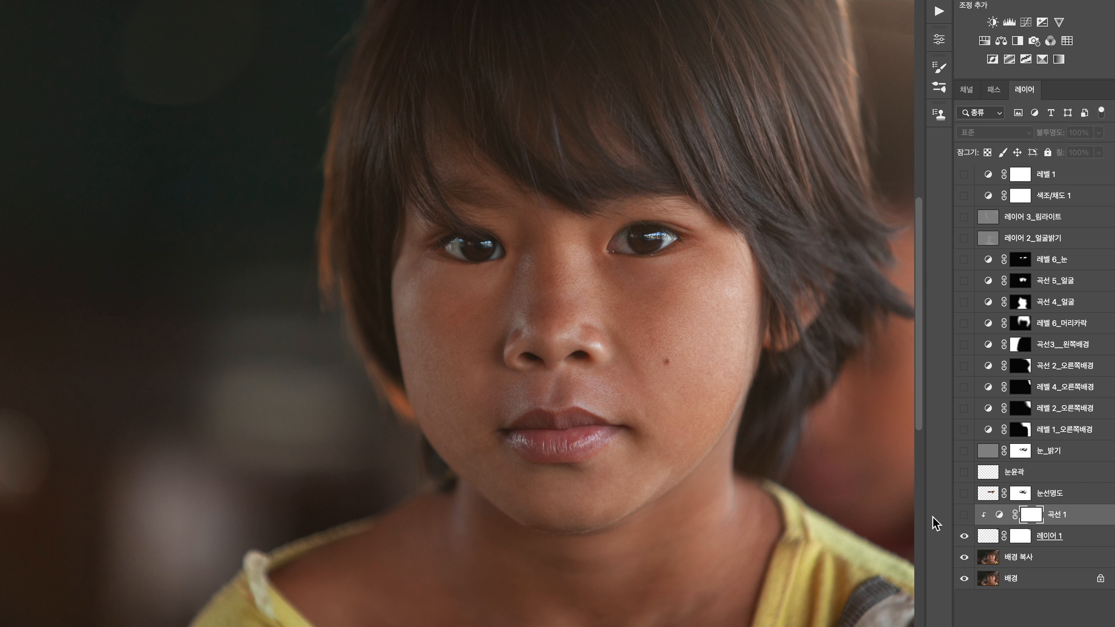
Make the 곡선 1, 눈선명도, 눈윤곽 and 눈_밝기 layers visible to show the skin and eye corrections
{"action": "left_click", "coordinate": [963, 515]}
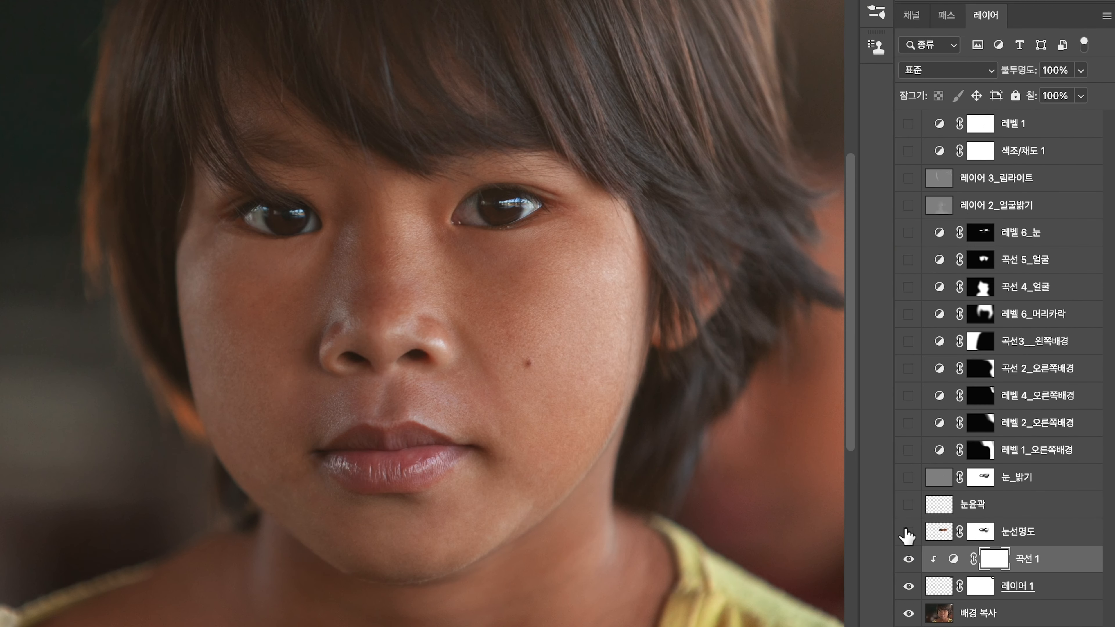
{"action": "left_click", "coordinate": [908, 532]}
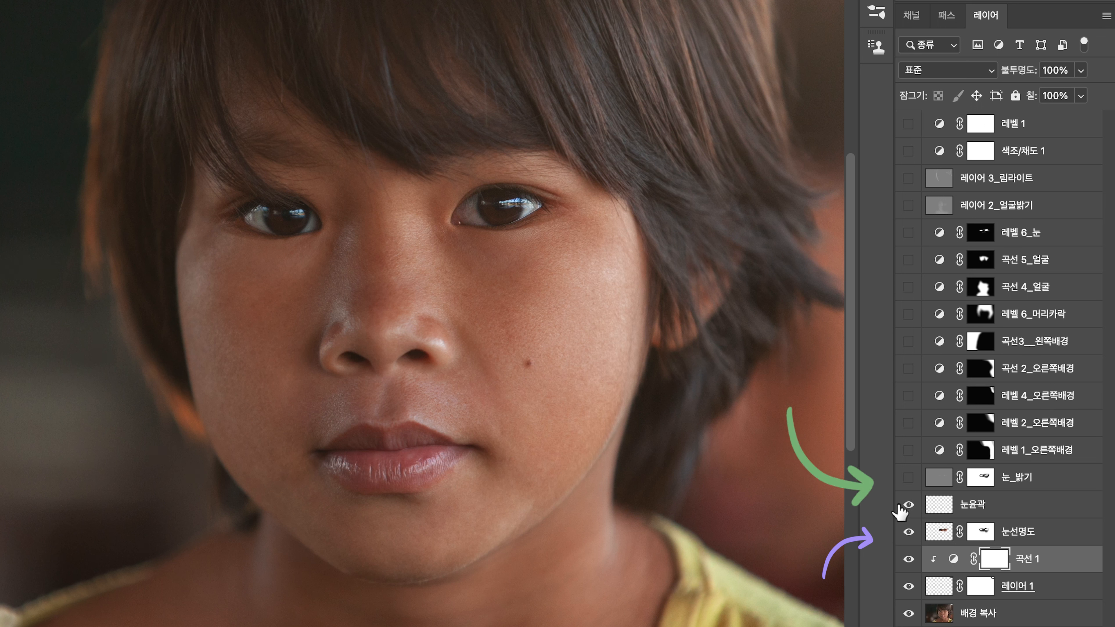
{"action": "left_click", "coordinate": [906, 478]}
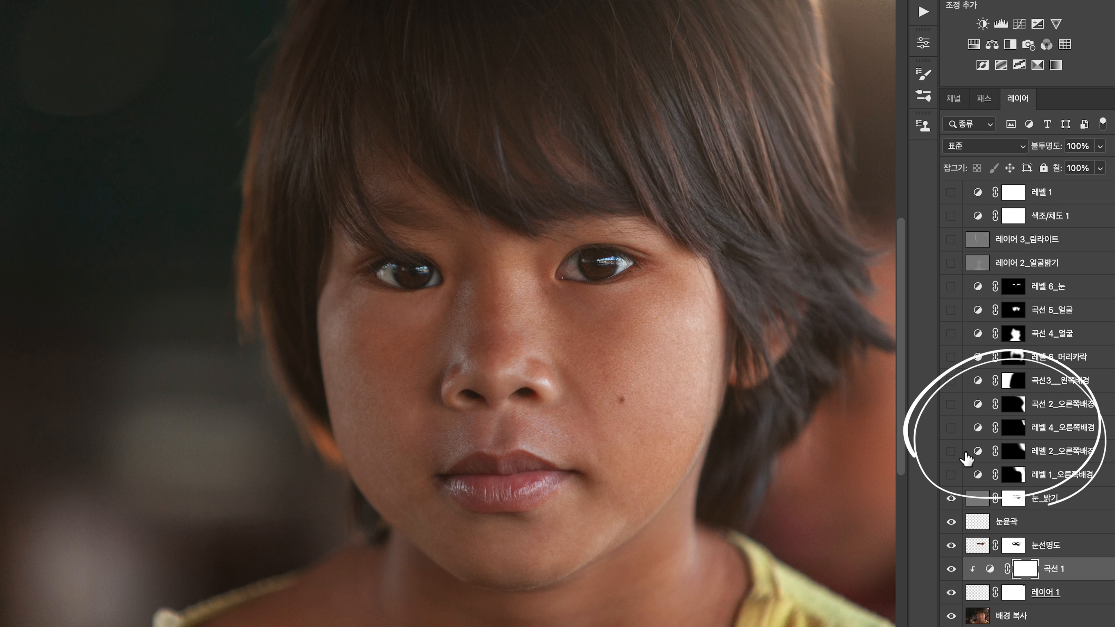
Show the four 오른쪽배경 adjustment layers and 곡선3__왼쪽배경, and toggle all five off and on to compare the background
{"action": "left_click", "coordinate": [951, 475]}
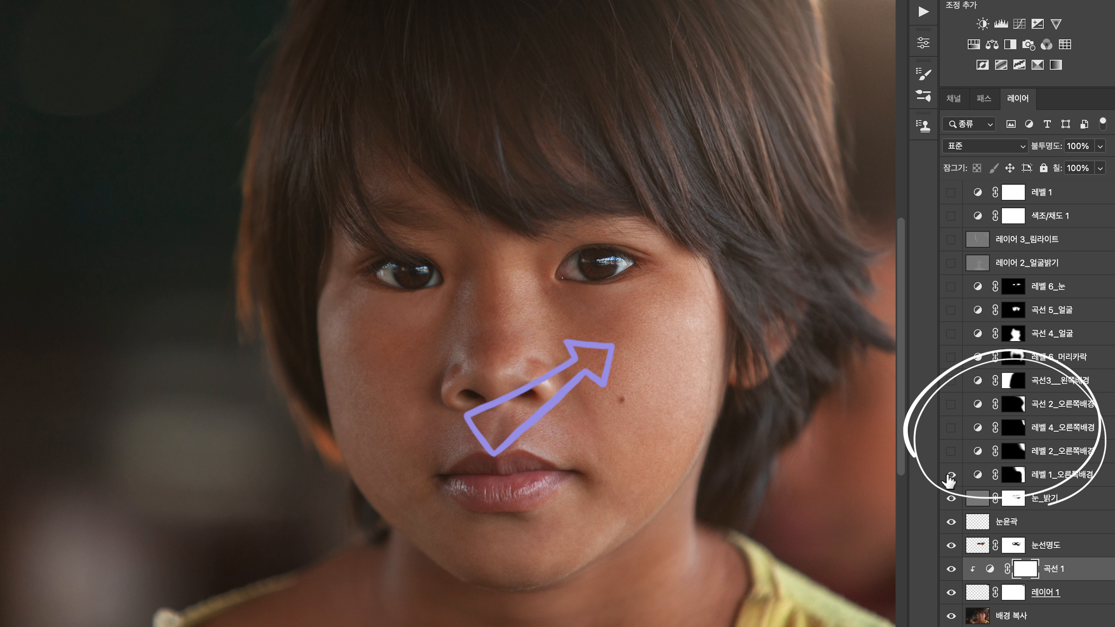
{"action": "left_click", "coordinate": [951, 451]}
{"action": "left_click", "coordinate": [950, 427]}
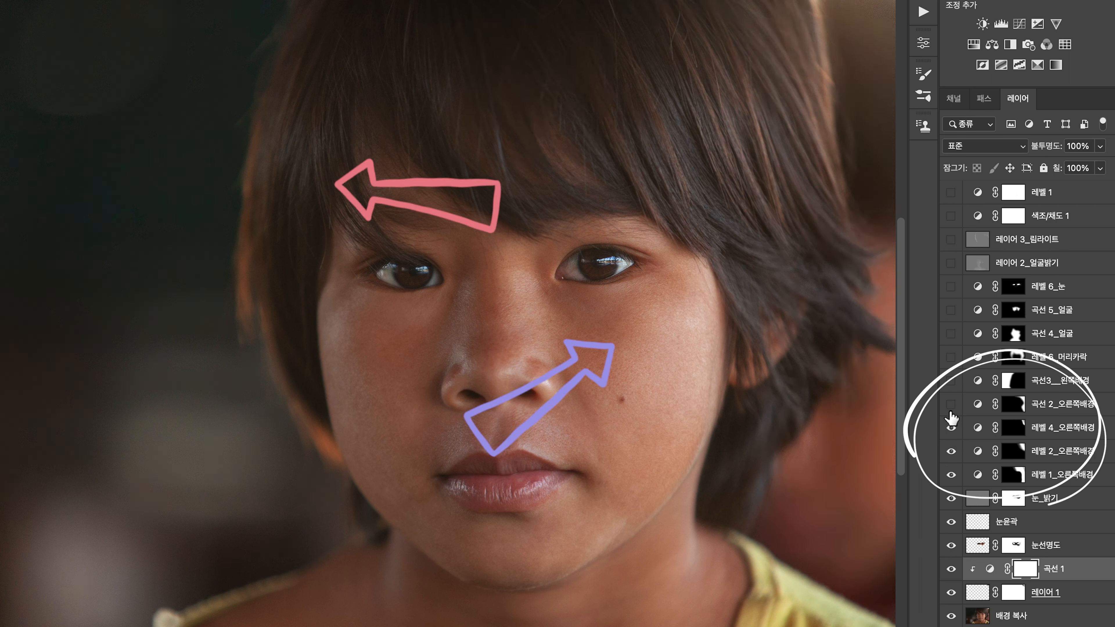
{"action": "left_click", "coordinate": [950, 405]}
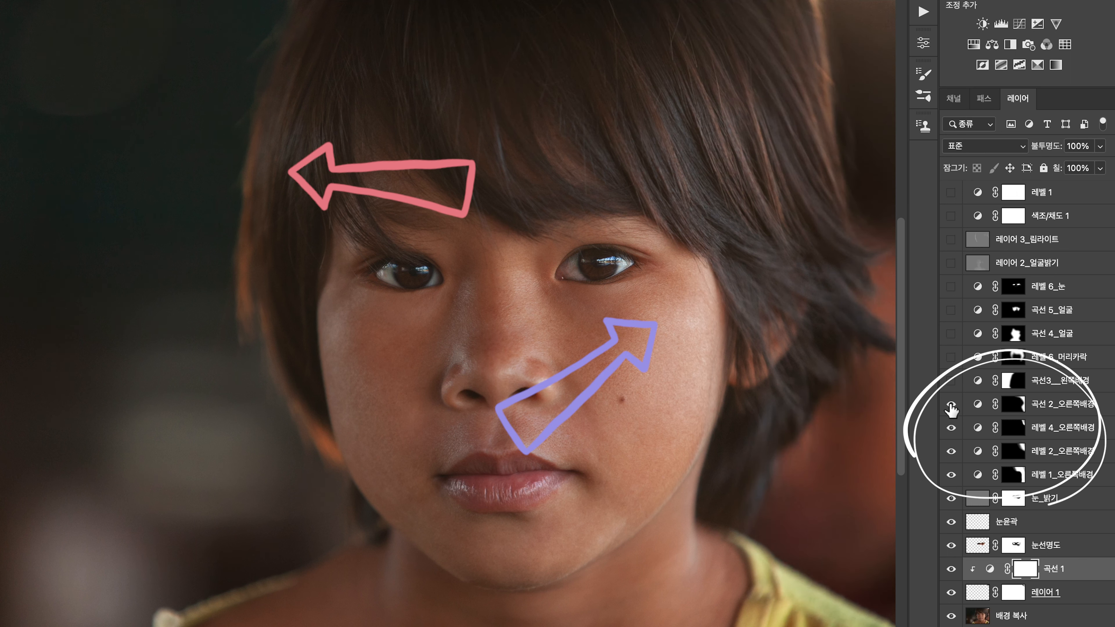
{"action": "left_click", "coordinate": [951, 380]}
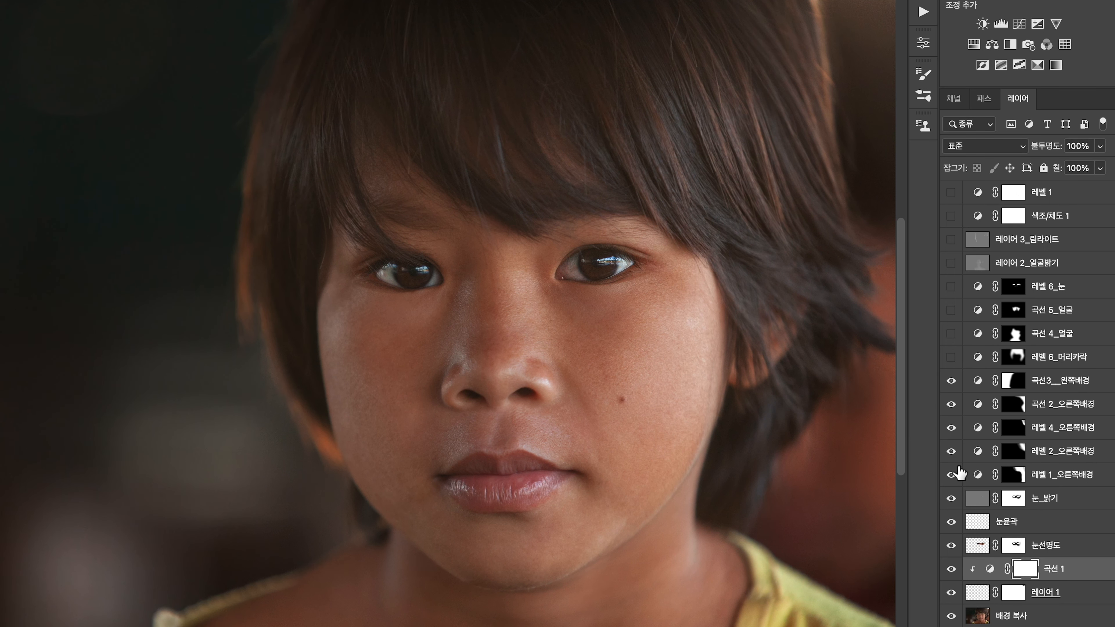
{"action": "left_click_drag", "start_coordinate": [953, 472], "coordinate": [952, 389]}
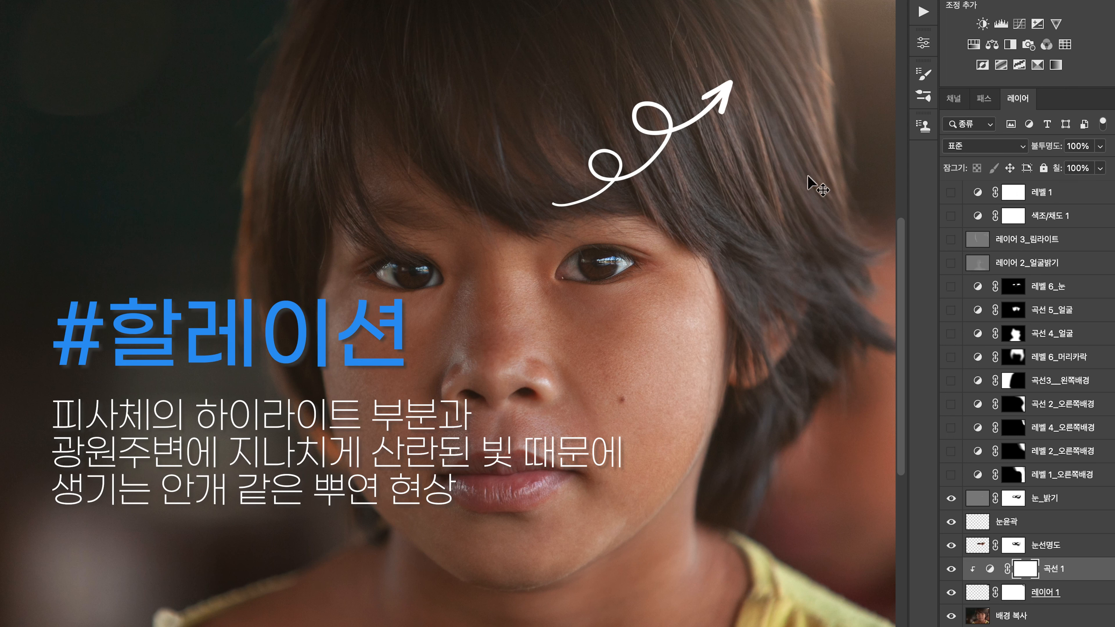
{"action": "left_click_drag", "start_coordinate": [950, 474], "coordinate": [951, 381]}
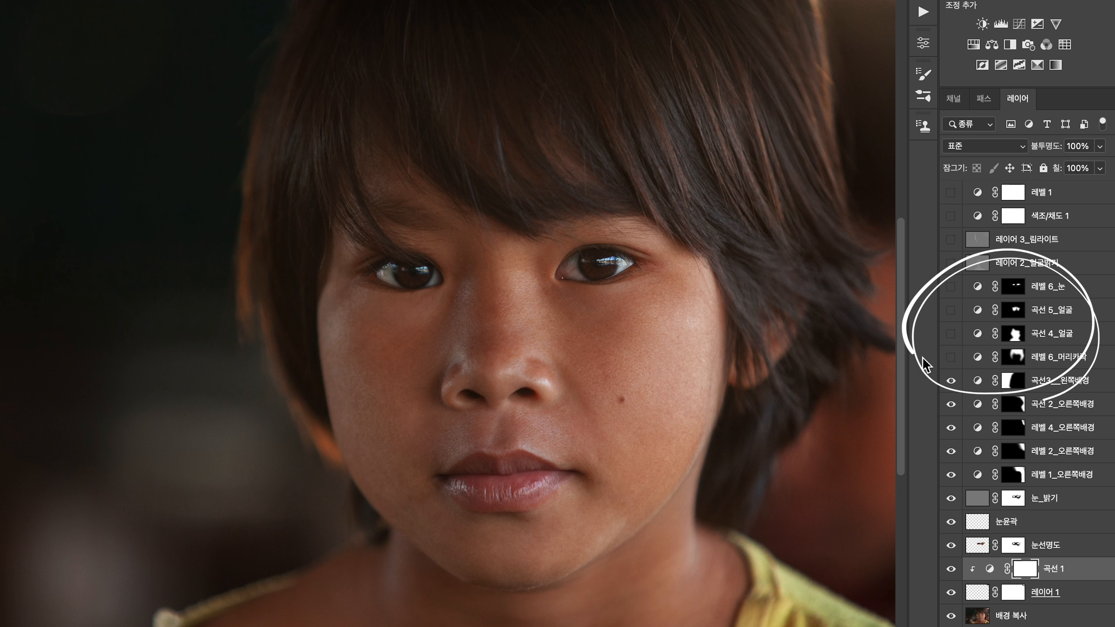
Show the 레벨 6_머리카락, 곡선 4_얼굴, 곡선 5_얼굴 and 레벨 6_눈 adjustment layers
{"action": "left_click", "coordinate": [951, 357]}
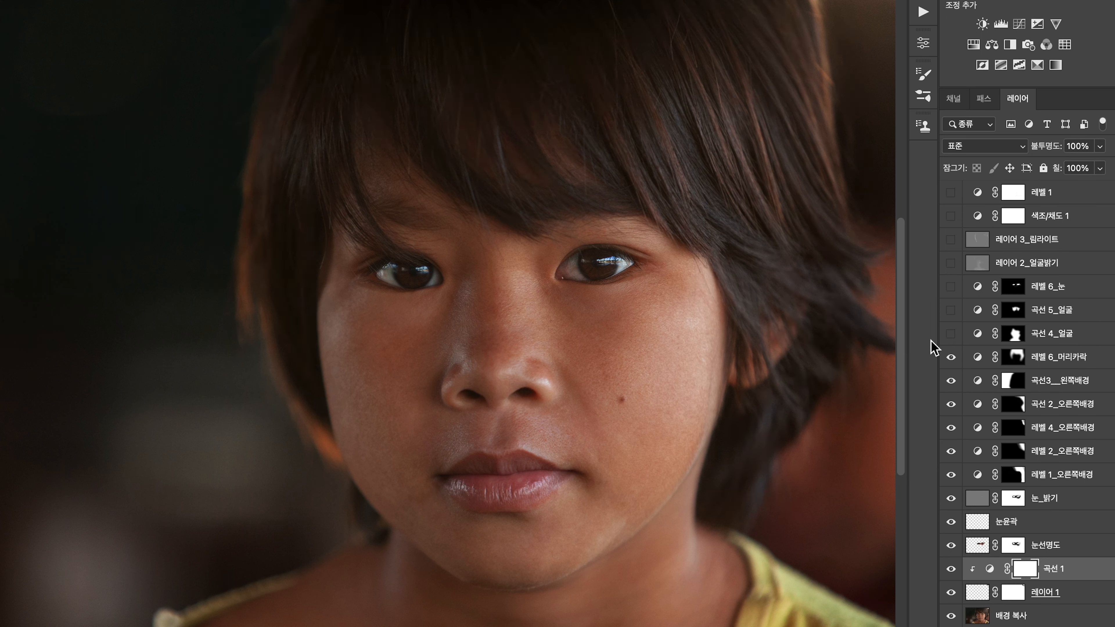
{"action": "left_click", "coordinate": [950, 333]}
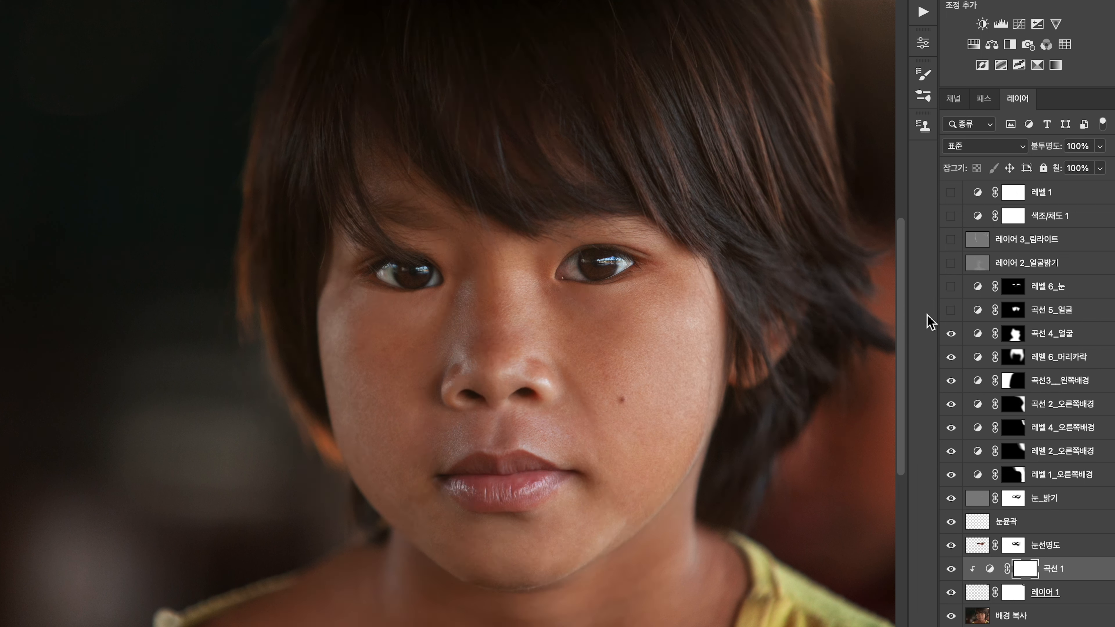
{"action": "left_click", "coordinate": [951, 310]}
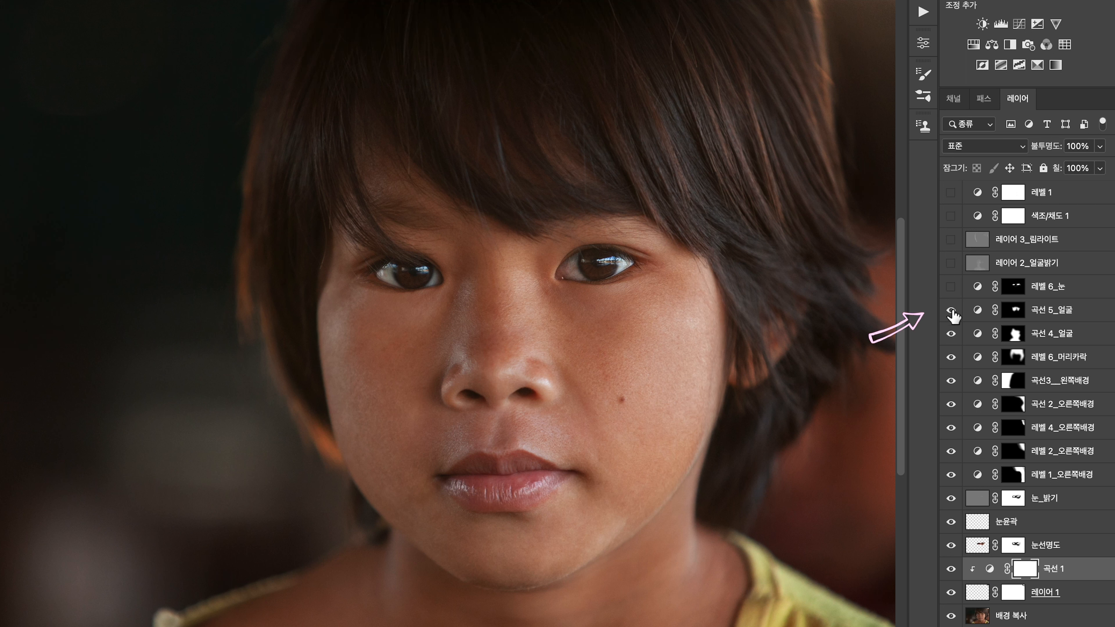
{"action": "left_click", "coordinate": [950, 287]}
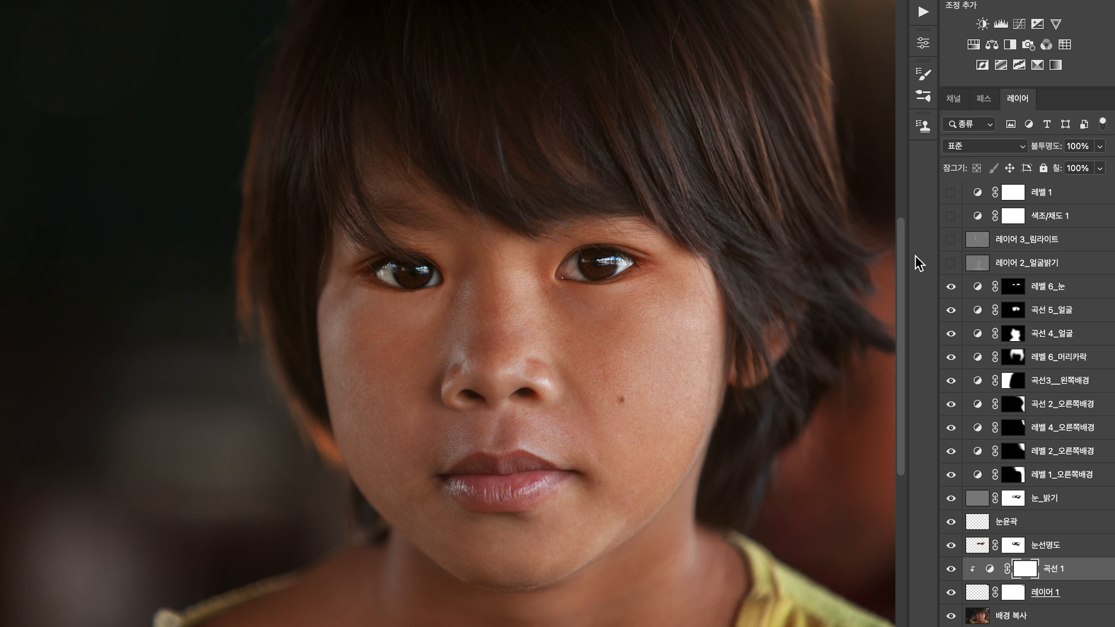
Show the 레이어 2_얼굴밝기, 레이어 3_림라이트, 색조/채도 1 and 레벨 1 layers, and toggle the 눈_밝기 layer to compare the eyes
{"action": "left_click", "coordinate": [950, 263]}
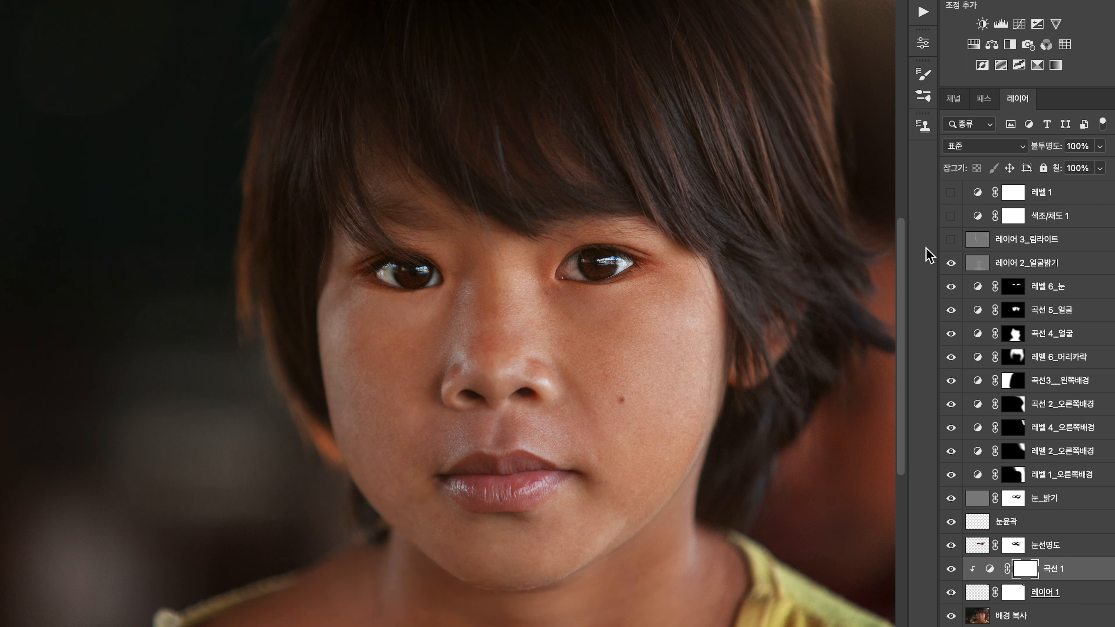
{"action": "left_click", "coordinate": [950, 239]}
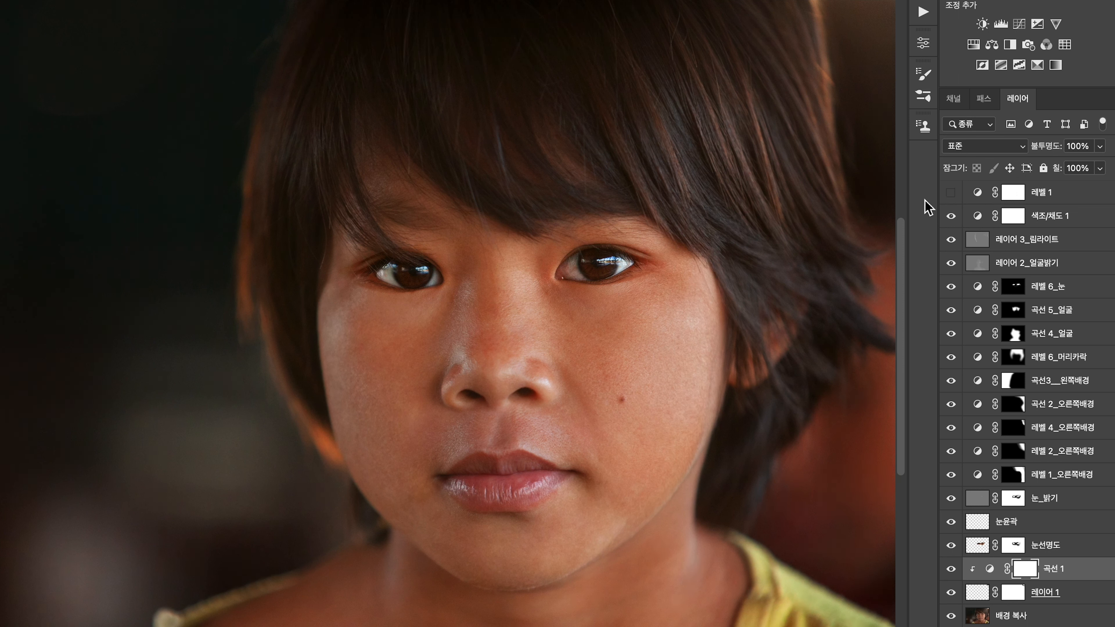
{"action": "left_click", "coordinate": [950, 194]}
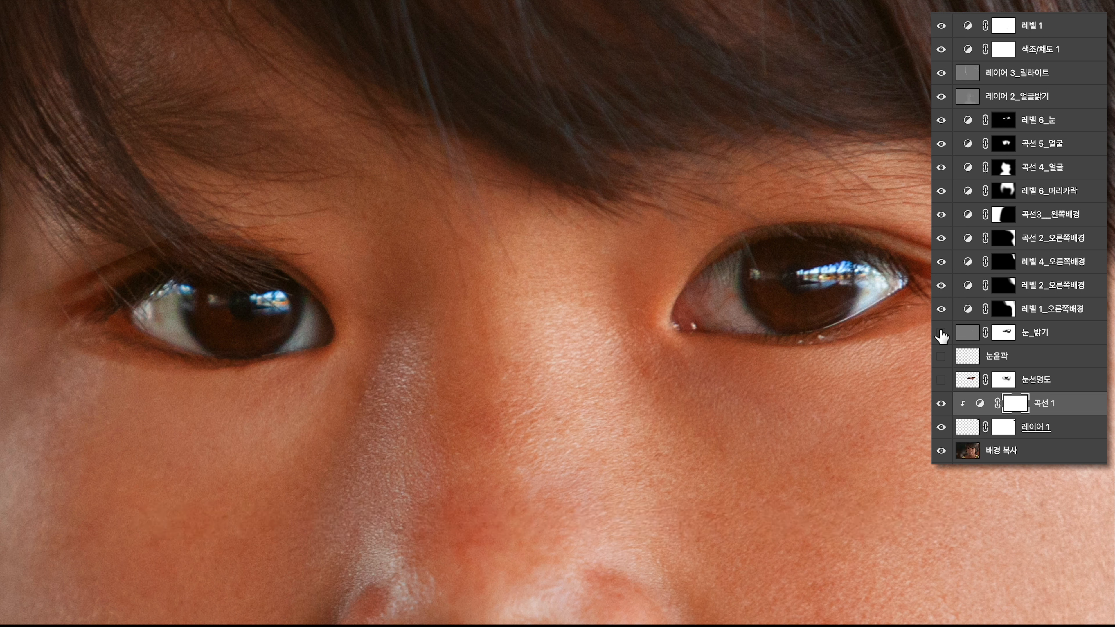
{"action": "left_click", "coordinate": [936, 333]}
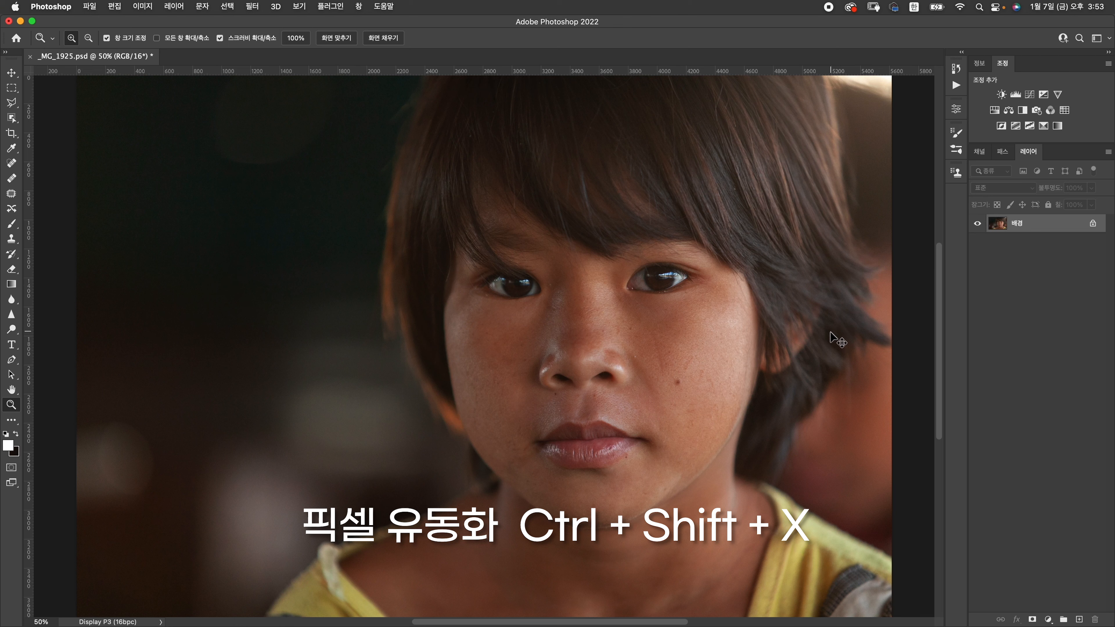
Liquify the face in _MG_1925.psd by raising the mouth's smile value to about 28
{"action": "key", "text": "super+shift+x"}
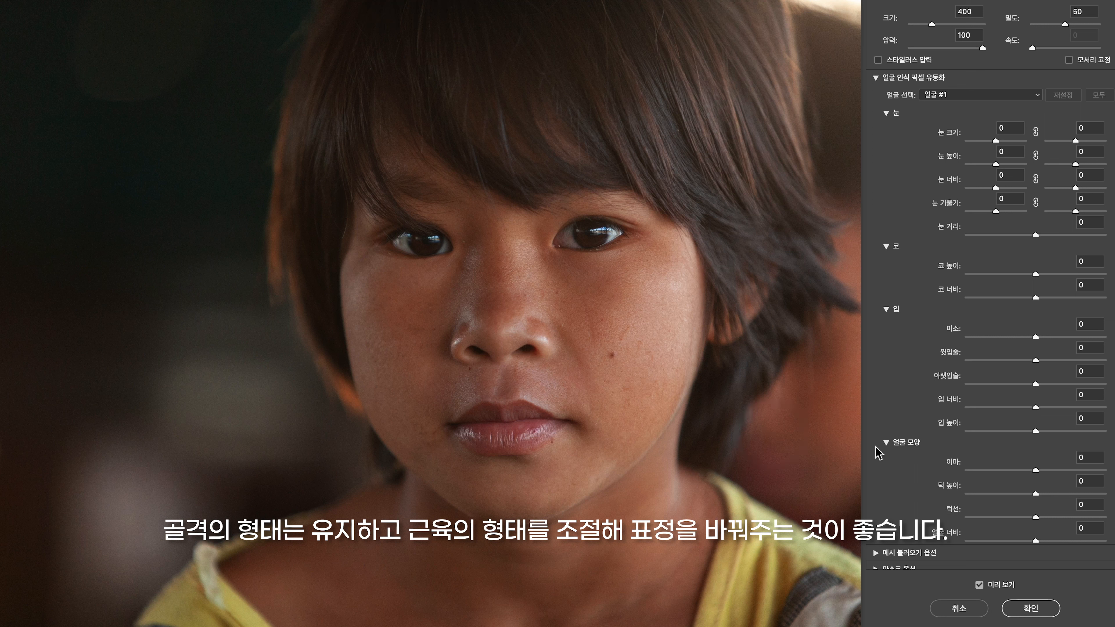
{"action": "scroll", "coordinate": [1021, 401], "scroll_direction": "down", "scroll_amount": 5}
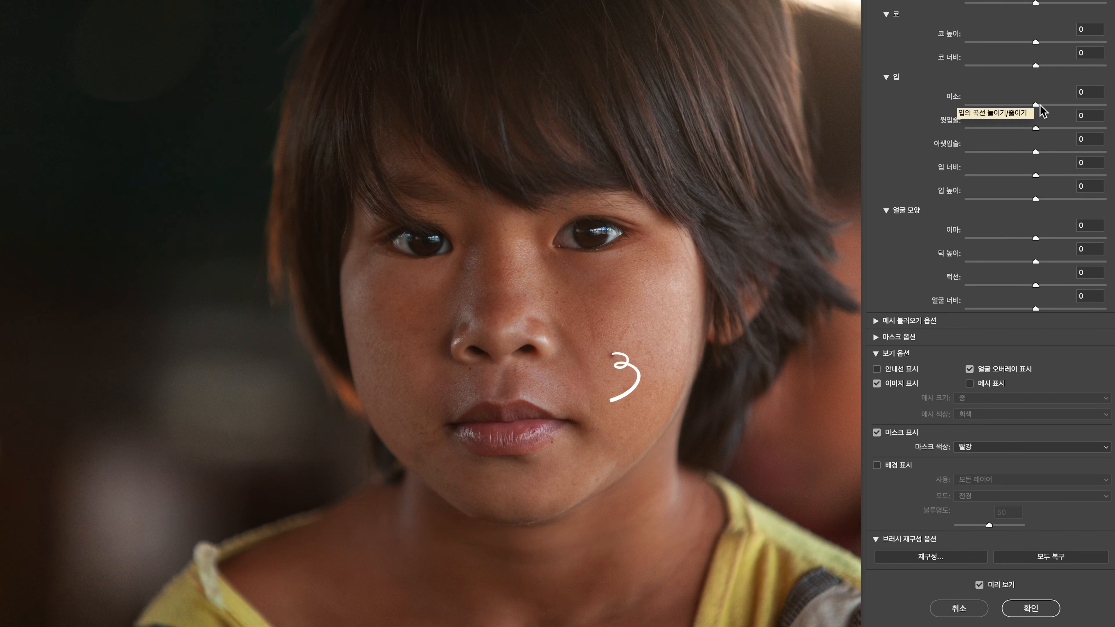
{"action": "left_click_drag", "start_coordinate": [1035, 106], "coordinate": [1044, 106]}
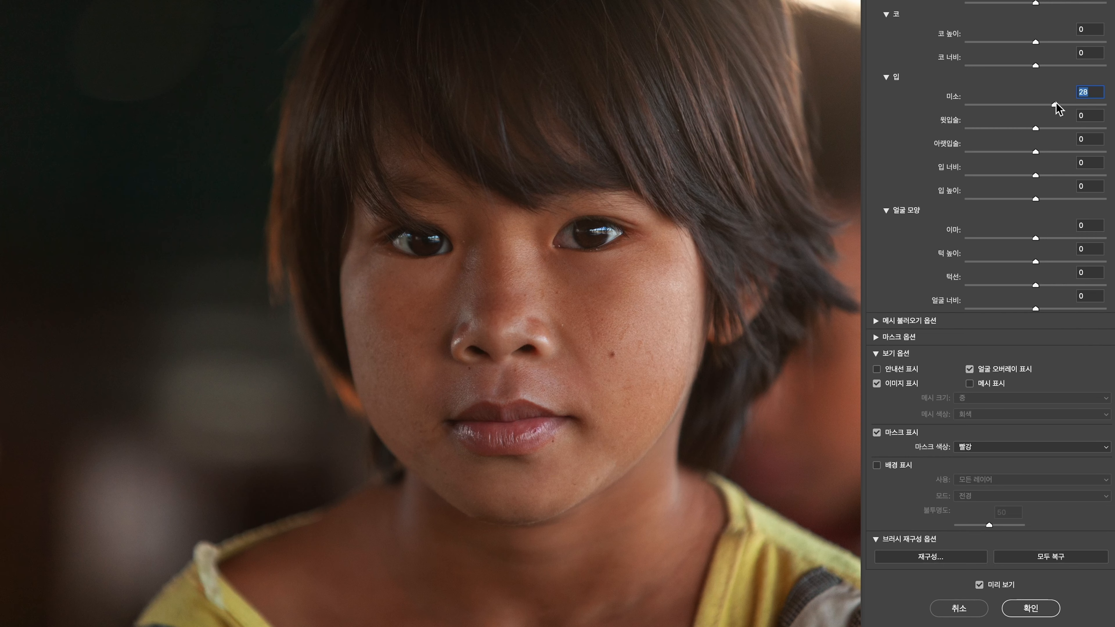
{"action": "left_click_drag", "start_coordinate": [1051, 104], "coordinate": [1052, 104]}
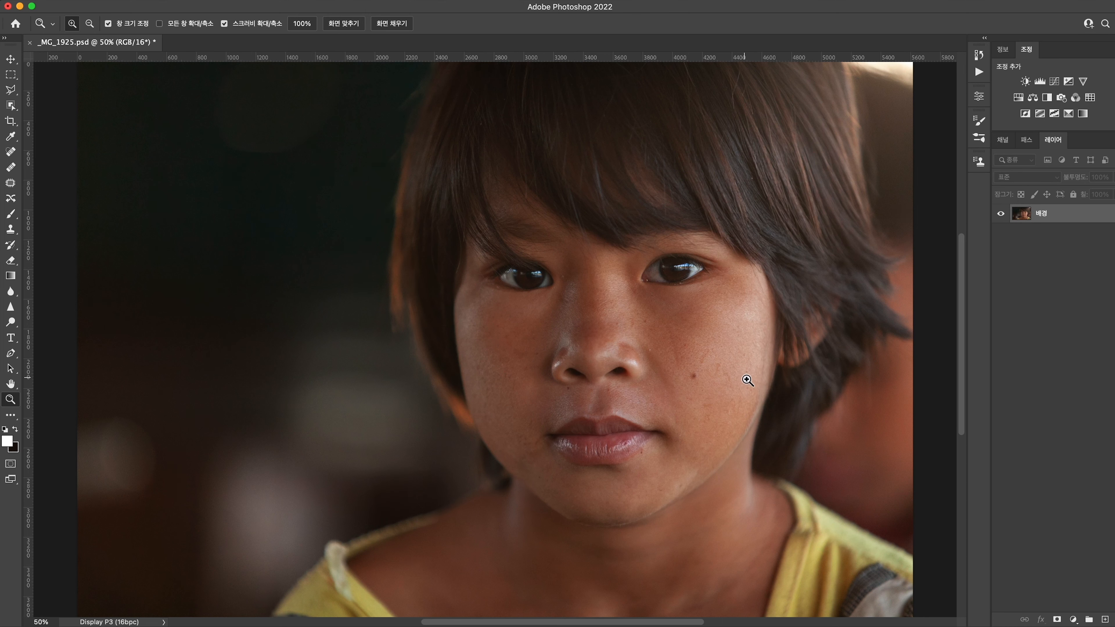
Remove the small spots at the inner corner of the left-hand eye and around the nose bridge with the Patch tool
{"action": "left_click_drag", "start_coordinate": [490, 342], "coordinate": [570, 345]}
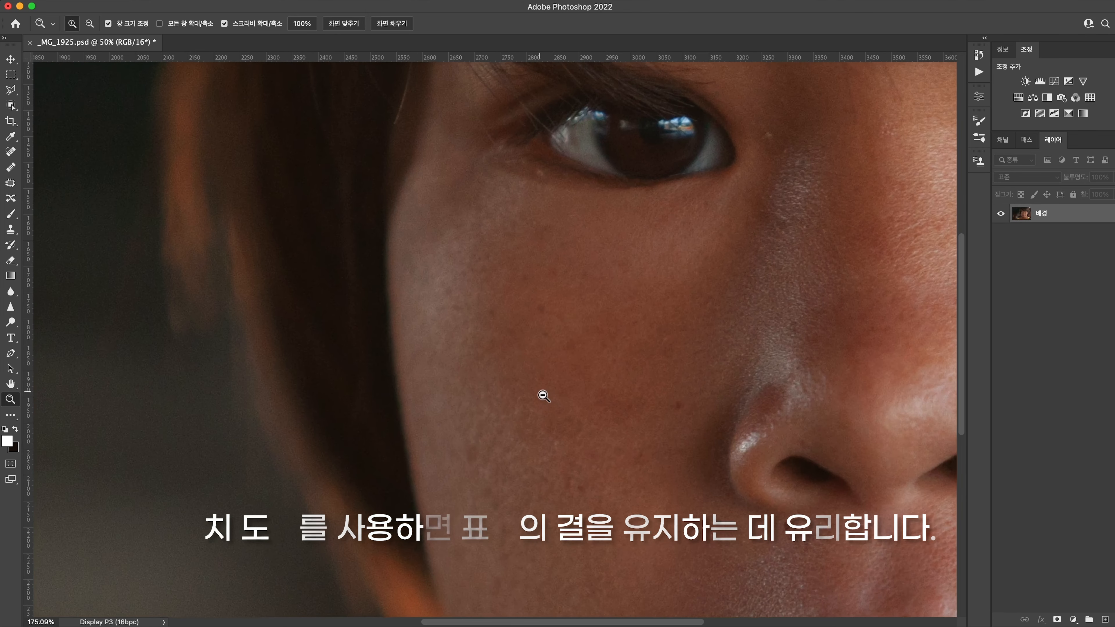
{"action": "left_click_drag", "start_coordinate": [612, 390], "coordinate": [487, 439]}
{"action": "key", "text": "j"}
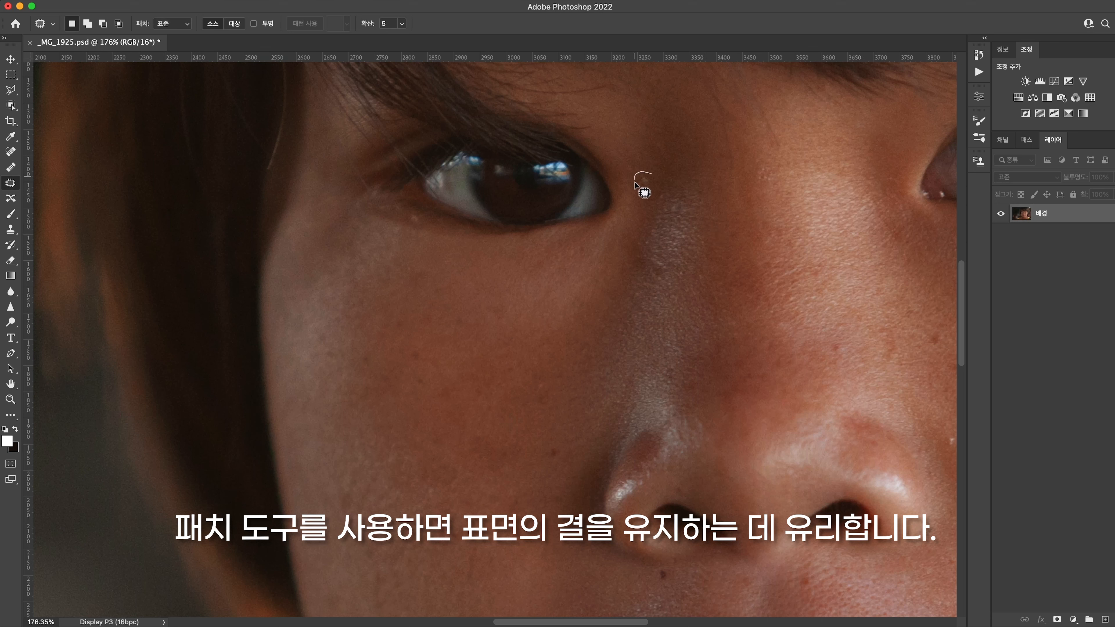
{"action": "mouse_move", "coordinate": [642, 184]}
{"action": "left_mouse_down"}
{"action": "mouse_move", "coordinate": [672, 189]}
{"action": "mouse_move", "coordinate": [645, 176]}
{"action": "left_mouse_up"}
{"action": "key", "text": "super+d"}
{"action": "mouse_move", "coordinate": [756, 167]}
{"action": "left_mouse_down"}
{"action": "mouse_move", "coordinate": [767, 169]}
{"action": "mouse_move", "coordinate": [758, 165]}
{"action": "left_mouse_up"}
{"action": "mouse_move", "coordinate": [762, 175]}
{"action": "left_mouse_down"}
{"action": "mouse_move", "coordinate": [536, 376]}
{"action": "mouse_move", "coordinate": [586, 338]}
{"action": "left_mouse_up"}
{"action": "key", "text": "super+d"}
{"action": "left_click_drag", "start_coordinate": [582, 348], "coordinate": [569, 373]}
Patch the small blemishes on the cheek below the left-hand eye with clean nearby skin
{"action": "mouse_move", "coordinate": [397, 314]}
{"action": "left_mouse_down"}
{"action": "mouse_move", "coordinate": [394, 330]}
{"action": "mouse_move", "coordinate": [397, 314]}
{"action": "left_mouse_up"}
{"action": "mouse_move", "coordinate": [399, 326]}
{"action": "left_mouse_down"}
{"action": "mouse_move", "coordinate": [420, 331]}
{"action": "mouse_move", "coordinate": [422, 358]}
{"action": "mouse_move", "coordinate": [416, 346]}
{"action": "left_mouse_up"}
{"action": "key", "text": "super+d"}
{"action": "left_click_drag", "start_coordinate": [413, 352], "coordinate": [413, 335]}
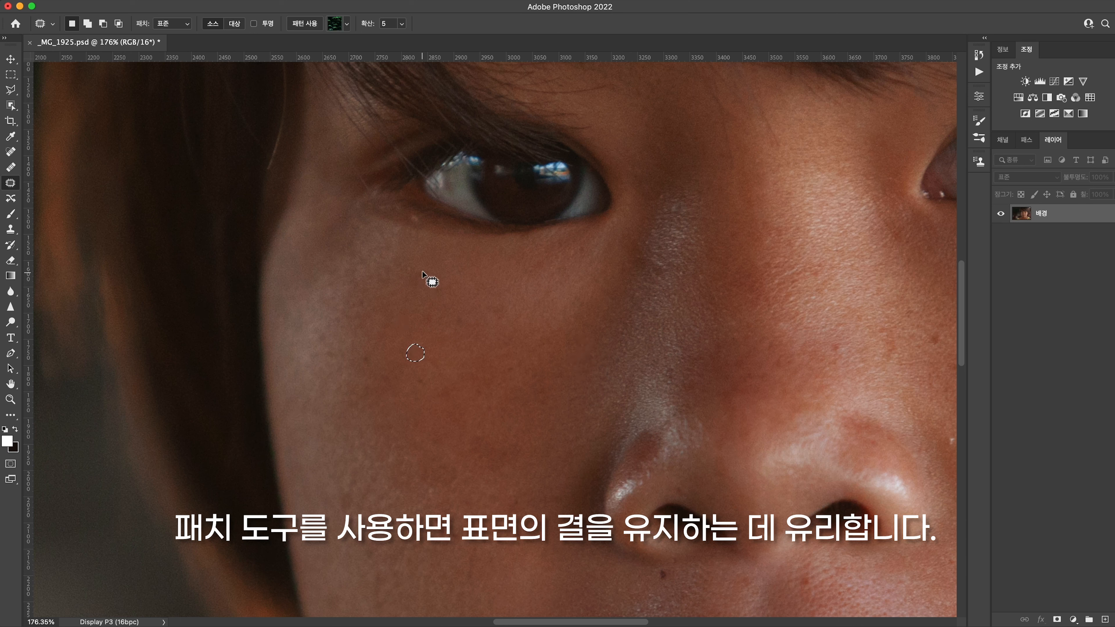
{"action": "mouse_move", "coordinate": [421, 266]}
{"action": "left_mouse_down"}
{"action": "mouse_move", "coordinate": [408, 282]}
{"action": "mouse_move", "coordinate": [421, 267]}
{"action": "mouse_move", "coordinate": [447, 282]}
{"action": "left_mouse_up"}
{"action": "key", "text": "super+d"}
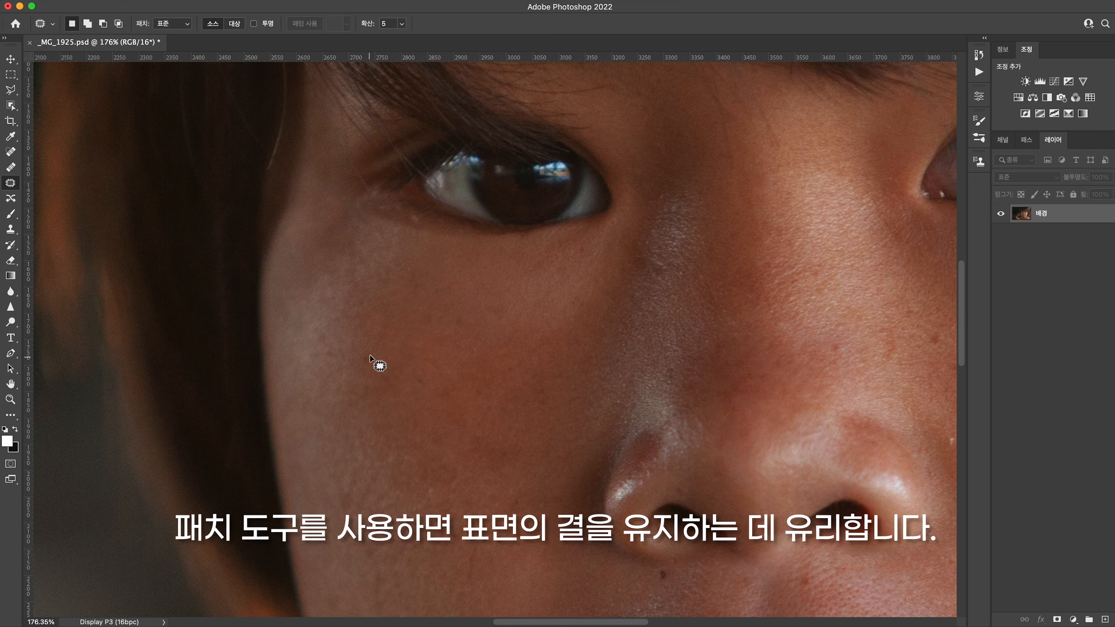
Patch the remaining spots on the left-hand cheek, including the dark ones beside the nose
{"action": "mouse_move", "coordinate": [370, 351]}
{"action": "left_mouse_down"}
{"action": "mouse_move", "coordinate": [367, 369]}
{"action": "mouse_move", "coordinate": [371, 352]}
{"action": "mouse_move", "coordinate": [385, 370]}
{"action": "left_mouse_up"}
{"action": "key", "text": "super+d"}
{"action": "mouse_move", "coordinate": [519, 488]}
{"action": "left_mouse_down"}
{"action": "mouse_move", "coordinate": [525, 342]}
{"action": "mouse_move", "coordinate": [516, 360]}
{"action": "mouse_move", "coordinate": [534, 373]}
{"action": "left_mouse_up"}
{"action": "key", "text": "super+d"}
{"action": "mouse_move", "coordinate": [614, 425]}
{"action": "left_mouse_down"}
{"action": "mouse_move", "coordinate": [537, 394]}
{"action": "mouse_move", "coordinate": [562, 388]}
{"action": "left_mouse_up"}
{"action": "left_click_drag", "start_coordinate": [556, 394], "coordinate": [557, 412]}
{"action": "key", "text": "super+d"}
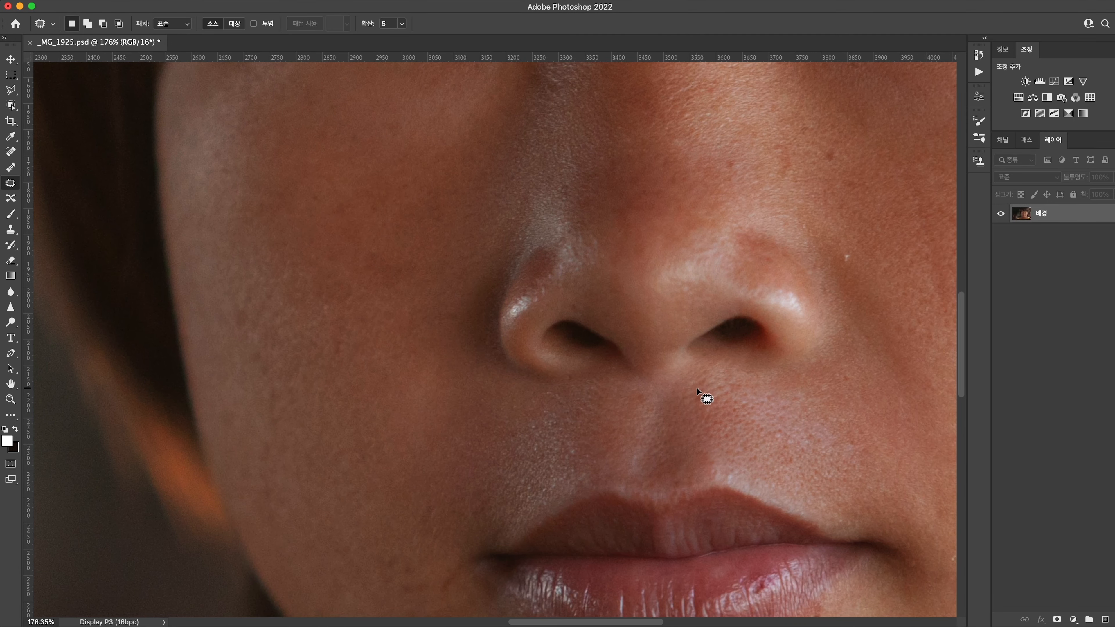
Patch the spot between the nose and upper lip and a blemish on the outer left-hand cheek
{"action": "left_click_drag", "start_coordinate": [696, 388], "coordinate": [680, 403]}
{"action": "key", "text": "super+d"}
{"action": "left_click_drag", "start_coordinate": [383, 316], "coordinate": [446, 474]}
{"action": "left_click_drag", "start_coordinate": [375, 348], "coordinate": [377, 349]}
{"action": "left_click_drag", "start_coordinate": [377, 354], "coordinate": [385, 364]}
Clean up the small bumps along the lower edges of both eyes with the Clone Stamp at size 20
{"action": "left_click_drag", "start_coordinate": [371, 232], "coordinate": [370, 235]}
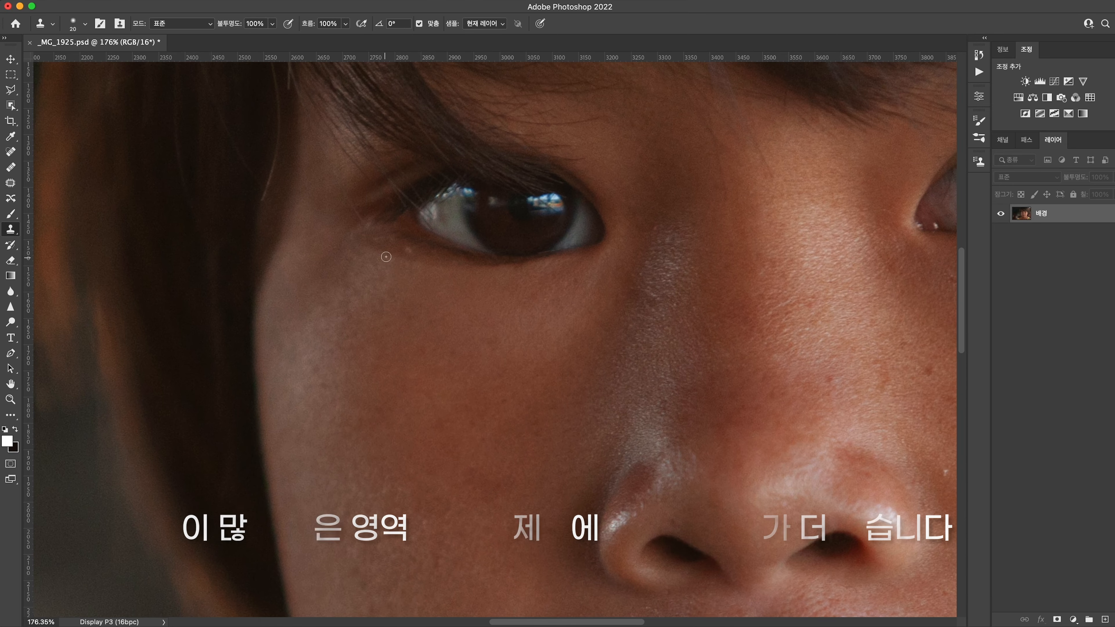
{"action": "left_click", "coordinate": [398, 250], "text": "alt"}
{"action": "left_click", "coordinate": [406, 252]}
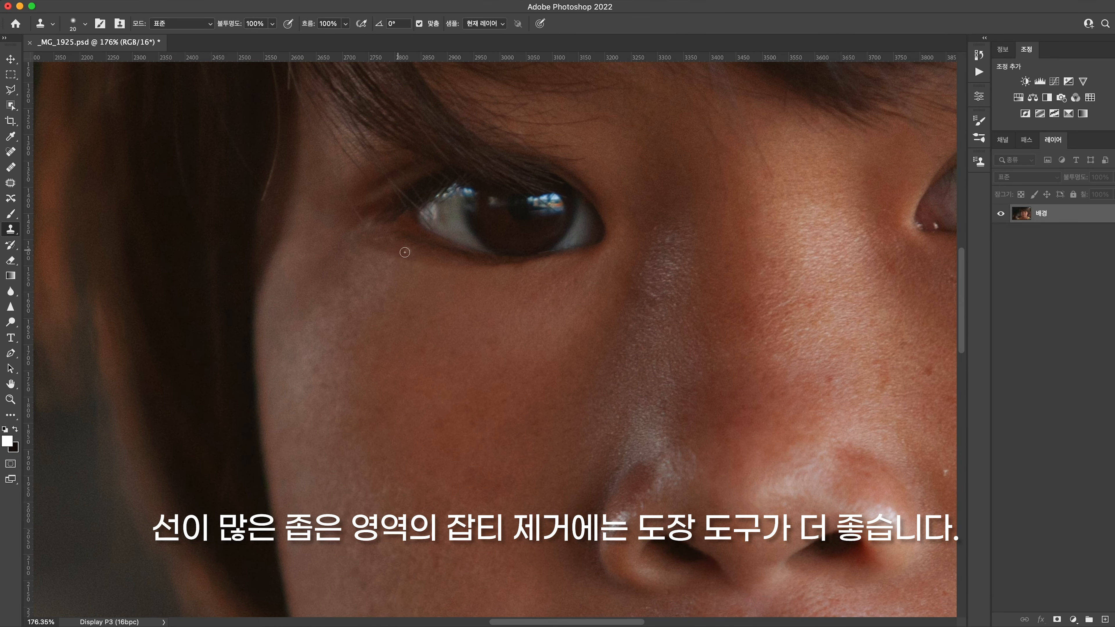
{"action": "mouse_move", "coordinate": [715, 293]}
{"action": "left_mouse_down"}
{"action": "mouse_move", "coordinate": [319, 304]}
{"action": "mouse_move", "coordinate": [368, 299]}
{"action": "left_mouse_up"}
{"action": "left_click", "coordinate": [592, 278], "text": "alt"}
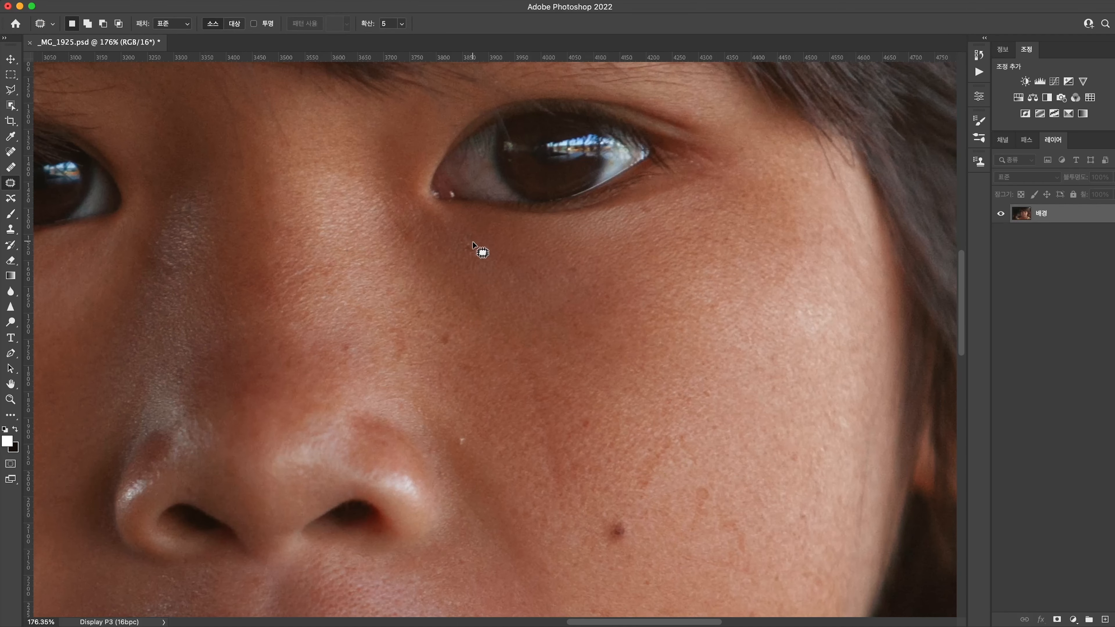
Patch the spots below the right-hand eye, beside the nose and on the nose bridge with matching skin texture
{"action": "mouse_move", "coordinate": [469, 242]}
{"action": "left_mouse_down"}
{"action": "mouse_move", "coordinate": [462, 252]}
{"action": "mouse_move", "coordinate": [510, 274]}
{"action": "mouse_move", "coordinate": [582, 272]}
{"action": "left_mouse_up"}
{"action": "left_click_drag", "start_coordinate": [448, 347], "coordinate": [456, 350]}
{"action": "key", "text": "ctrl+d"}
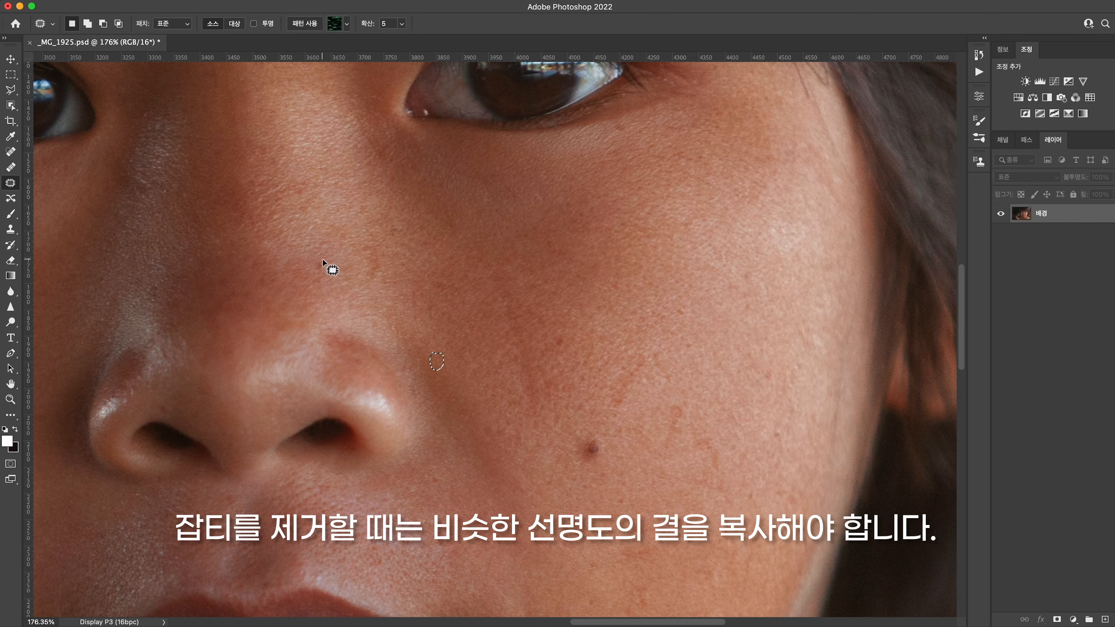
{"action": "left_click_drag", "start_coordinate": [331, 267], "coordinate": [324, 256]}
{"action": "key", "text": "ctrl+d"}
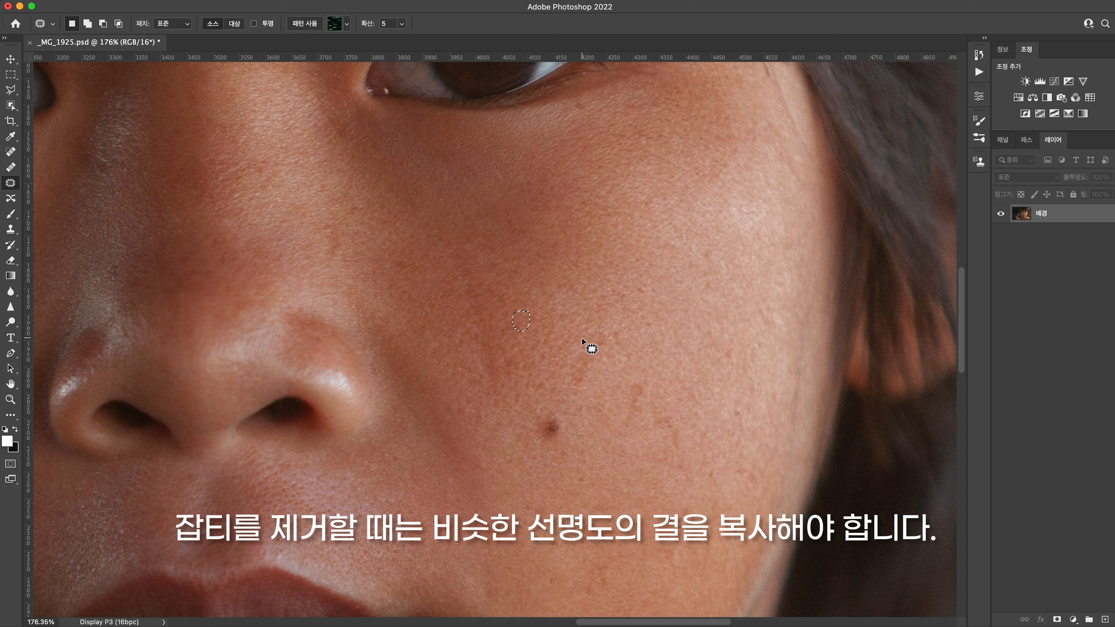
Patch the reddish blotches and small spots on the right-hand cheek around and above the mole, keeping the mole
{"action": "mouse_move", "coordinate": [581, 330]}
{"action": "left_mouse_down"}
{"action": "mouse_move", "coordinate": [563, 389]}
{"action": "mouse_move", "coordinate": [582, 388]}
{"action": "mouse_move", "coordinate": [613, 323]}
{"action": "mouse_move", "coordinate": [582, 330]}
{"action": "left_mouse_up"}
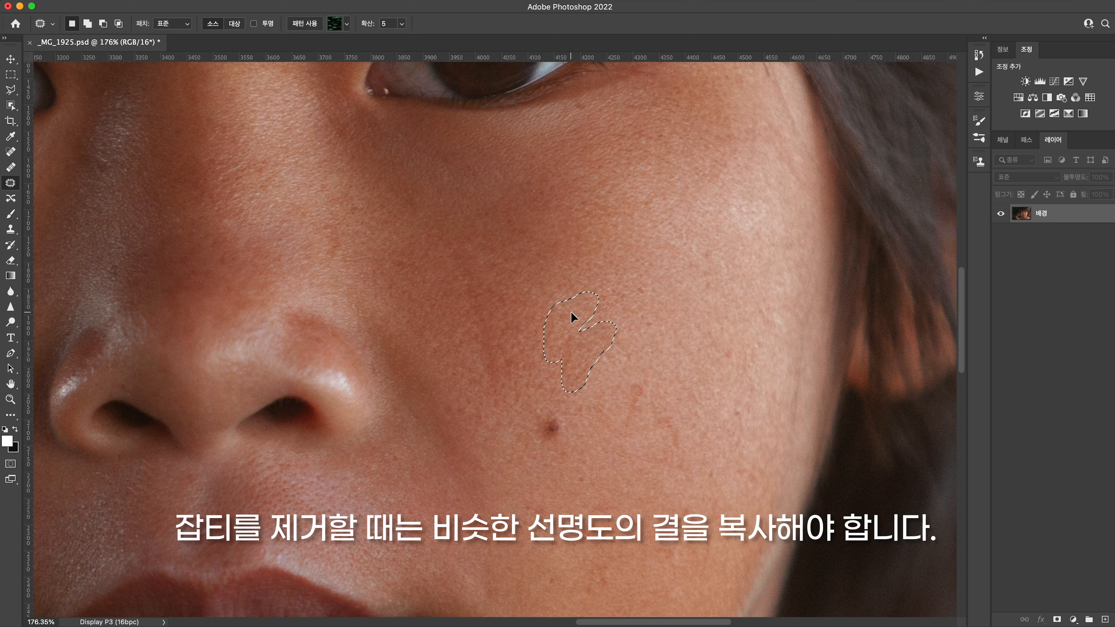
{"action": "key", "text": "ctrl+d"}
{"action": "mouse_move", "coordinate": [631, 374]}
{"action": "left_mouse_down"}
{"action": "mouse_move", "coordinate": [622, 433]}
{"action": "mouse_move", "coordinate": [645, 384]}
{"action": "mouse_move", "coordinate": [631, 374]}
{"action": "mouse_move", "coordinate": [632, 351]}
{"action": "mouse_move", "coordinate": [620, 373]}
{"action": "mouse_move", "coordinate": [620, 347]}
{"action": "left_mouse_up"}
{"action": "key", "text": "super+d"}
{"action": "left_click_drag", "start_coordinate": [640, 283], "coordinate": [640, 286]}
{"action": "left_click_drag", "start_coordinate": [639, 288], "coordinate": [632, 281]}
{"action": "key", "text": "super+d"}
{"action": "mouse_move", "coordinate": [644, 330]}
{"action": "left_mouse_down"}
{"action": "mouse_move", "coordinate": [653, 323]}
{"action": "mouse_move", "coordinate": [645, 331]}
{"action": "left_mouse_up"}
{"action": "left_click_drag", "start_coordinate": [648, 330], "coordinate": [656, 325]}
{"action": "key", "text": "super+d"}
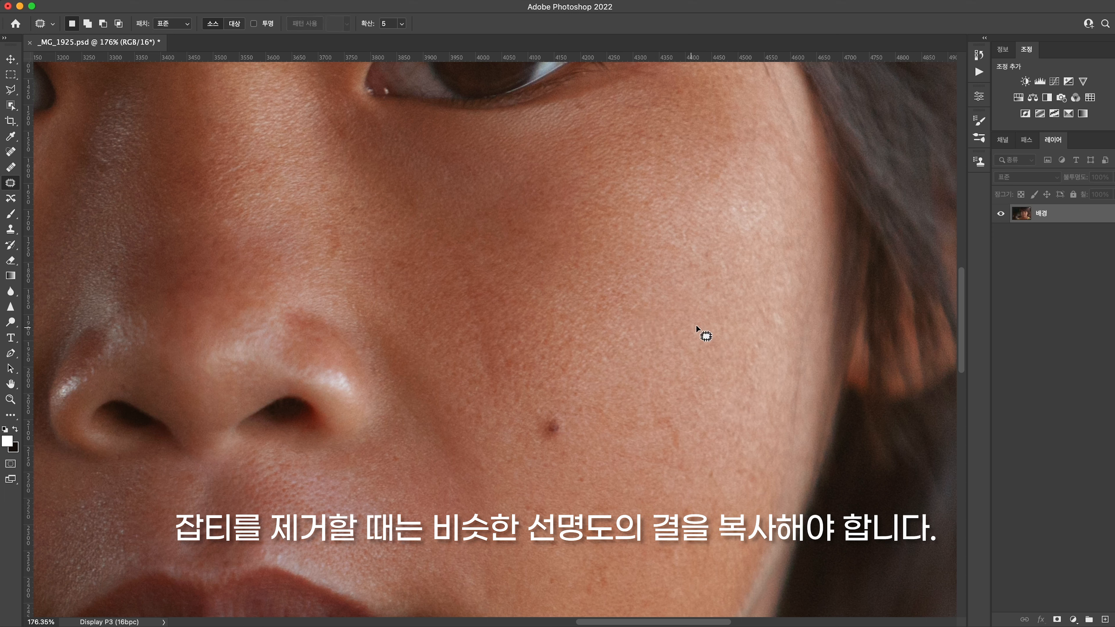
Patch the small spots on the left-hand cheek with similar neighbouring skin texture
{"action": "left_click_drag", "start_coordinate": [698, 219], "coordinate": [645, 363]}
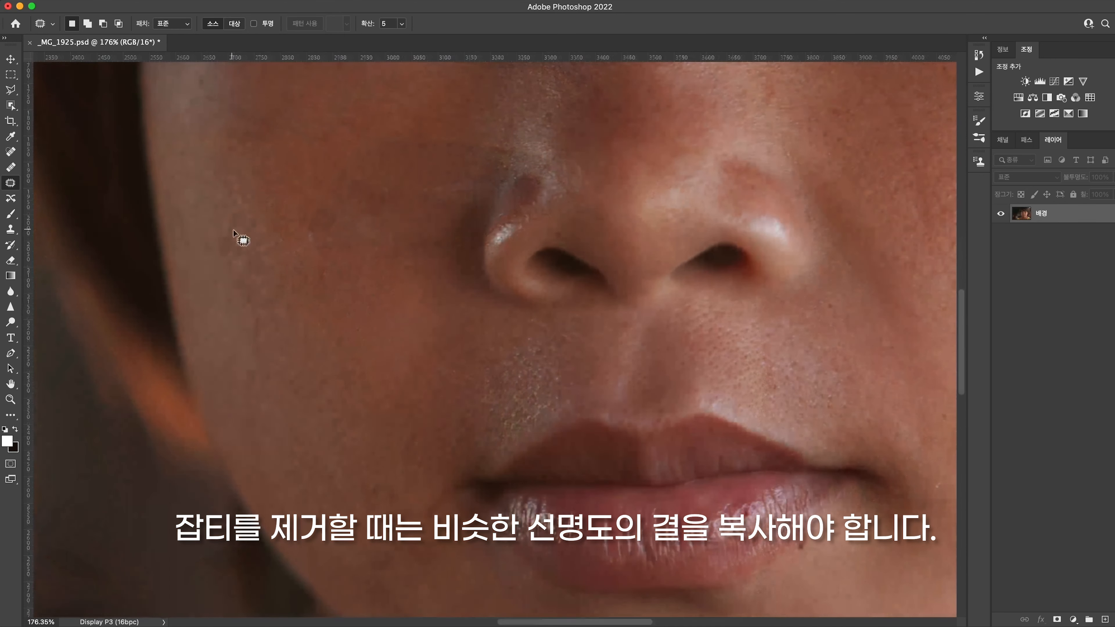
{"action": "mouse_move", "coordinate": [233, 231]}
{"action": "left_mouse_down"}
{"action": "mouse_move", "coordinate": [217, 249]}
{"action": "mouse_move", "coordinate": [232, 255]}
{"action": "mouse_move", "coordinate": [226, 226]}
{"action": "left_mouse_up"}
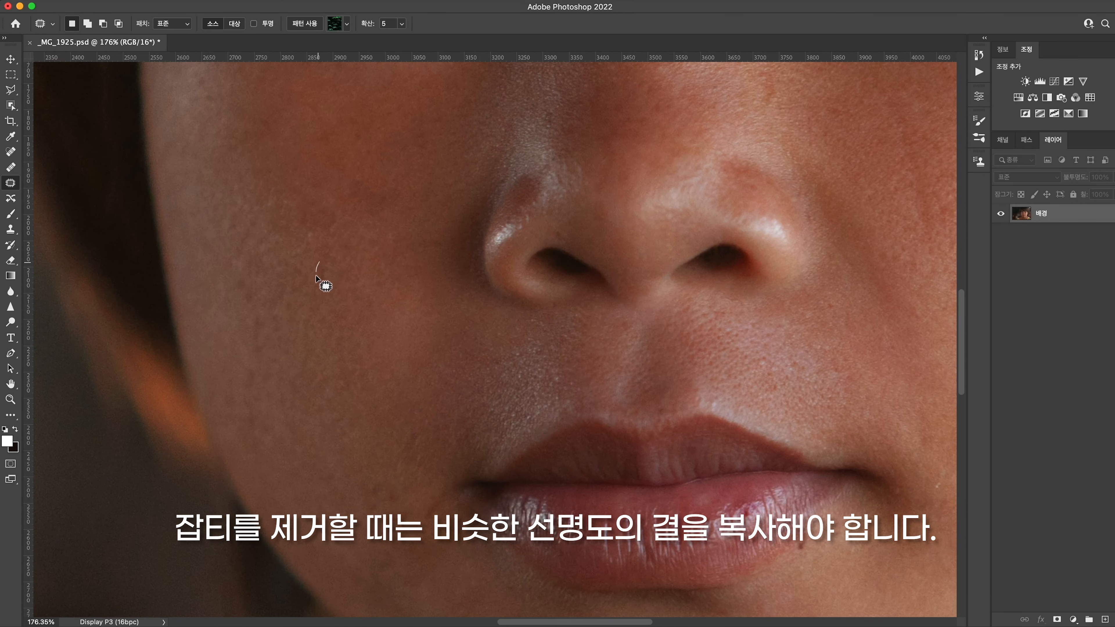
{"action": "left_click_drag", "start_coordinate": [318, 242], "coordinate": [309, 225]}
{"action": "key", "text": "super+d"}
Patch the blemish below the right-hand end of the lower lip and the small dark spots across the chin
{"action": "left_click_drag", "start_coordinate": [528, 342], "coordinate": [337, 239]}
{"action": "left_click_drag", "start_coordinate": [557, 427], "coordinate": [515, 373]}
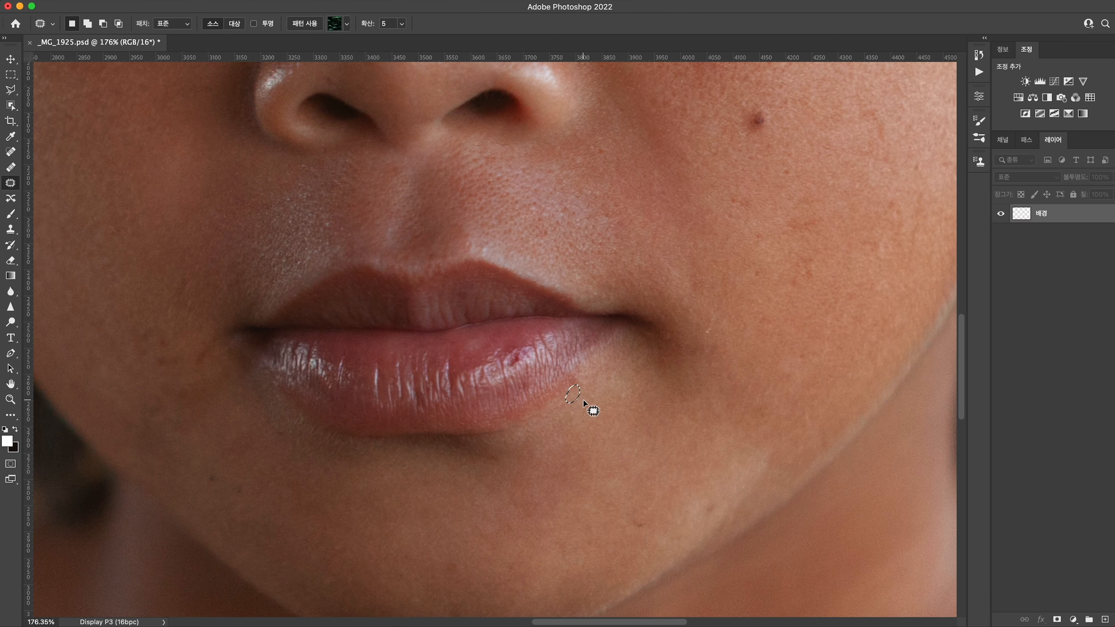
{"action": "scroll", "coordinate": [622, 458], "scroll_direction": "down", "scroll_amount": 5}
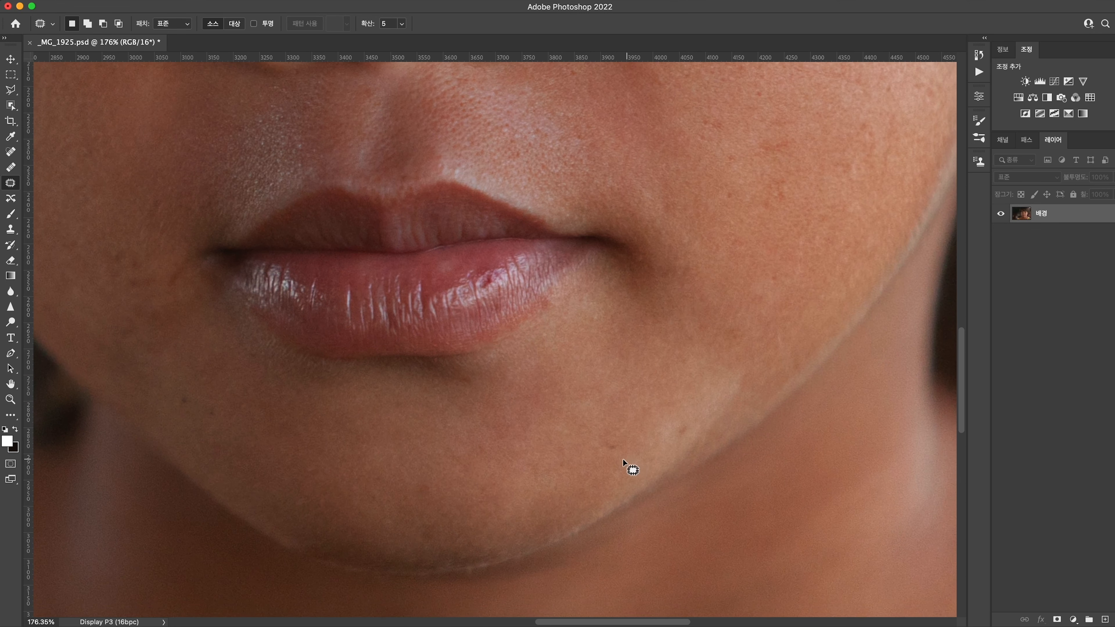
{"action": "left_click_drag", "start_coordinate": [617, 439], "coordinate": [612, 435]}
{"action": "left_click_drag", "start_coordinate": [612, 443], "coordinate": [682, 420]}
{"action": "left_click_drag", "start_coordinate": [683, 429], "coordinate": [699, 410]}
{"action": "key", "text": "super+d"}
{"action": "left_click_drag", "start_coordinate": [331, 420], "coordinate": [449, 413]}
{"action": "mouse_move", "coordinate": [334, 420]}
{"action": "left_mouse_down"}
{"action": "mouse_move", "coordinate": [298, 407]}
{"action": "mouse_move", "coordinate": [353, 437]}
{"action": "left_mouse_up"}
{"action": "key", "text": "super+d"}
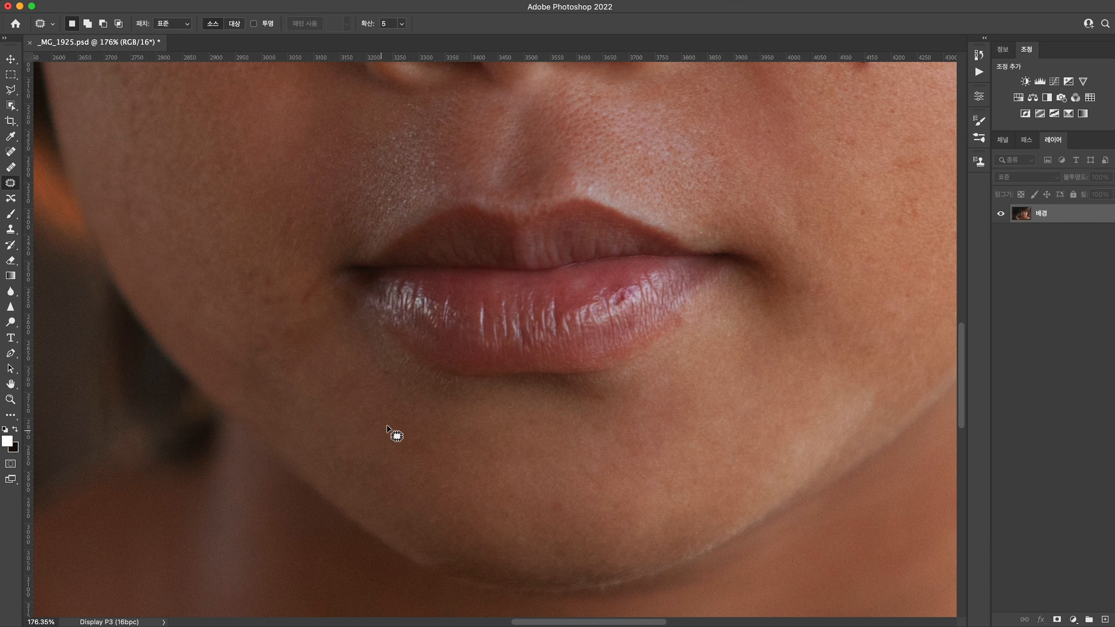
Patch the spot beside the right-hand nostril and the one at the top of the groove under the nose
{"action": "left_click_drag", "start_coordinate": [447, 385], "coordinate": [364, 494]}
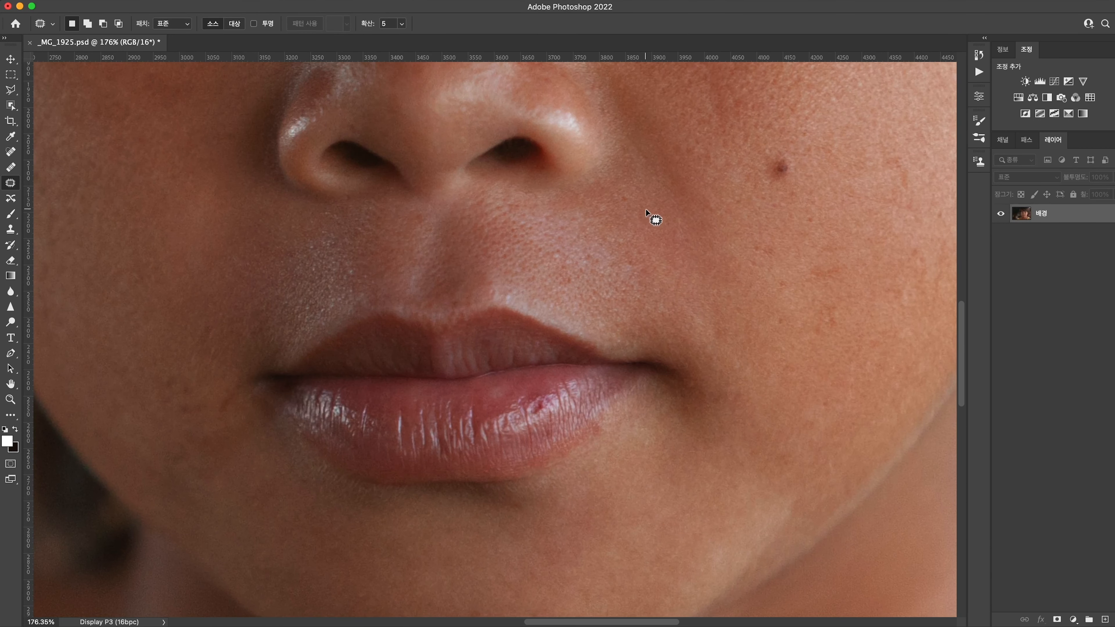
{"action": "left_click_drag", "start_coordinate": [626, 208], "coordinate": [630, 206]}
{"action": "mouse_move", "coordinate": [629, 203]}
{"action": "left_mouse_down"}
{"action": "mouse_move", "coordinate": [648, 197]}
{"action": "mouse_move", "coordinate": [752, 250]}
{"action": "left_mouse_up"}
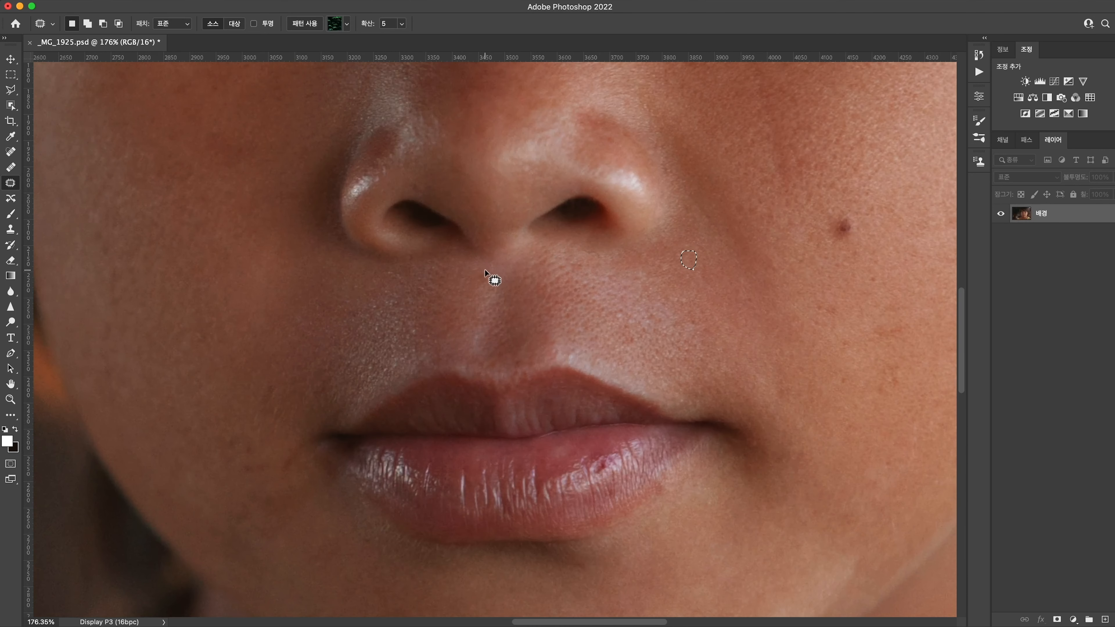
{"action": "left_click_drag", "start_coordinate": [481, 266], "coordinate": [486, 270]}
{"action": "left_click_drag", "start_coordinate": [649, 294], "coordinate": [636, 367]}
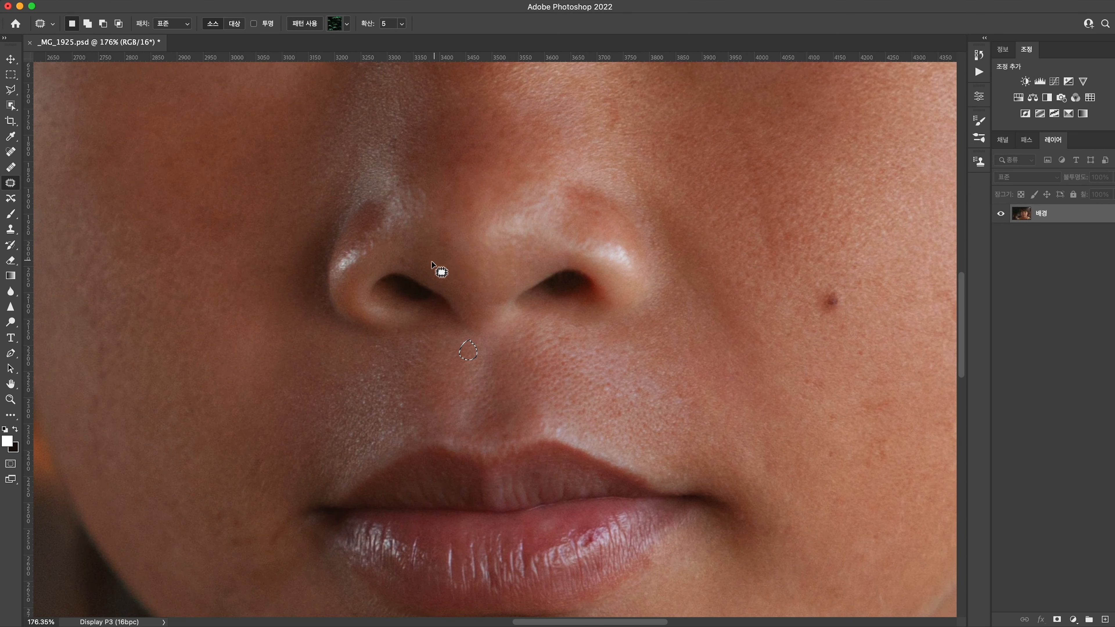
{"action": "key", "text": "super+d"}
Patch the reddish spots on the right-hand cheek below the mole, leaving the mole in place
{"action": "left_click_drag", "start_coordinate": [694, 281], "coordinate": [412, 336]}
{"action": "left_click_drag", "start_coordinate": [525, 418], "coordinate": [574, 397]}
{"action": "left_click_drag", "start_coordinate": [572, 407], "coordinate": [578, 444]}
{"action": "key", "text": "super+d"}
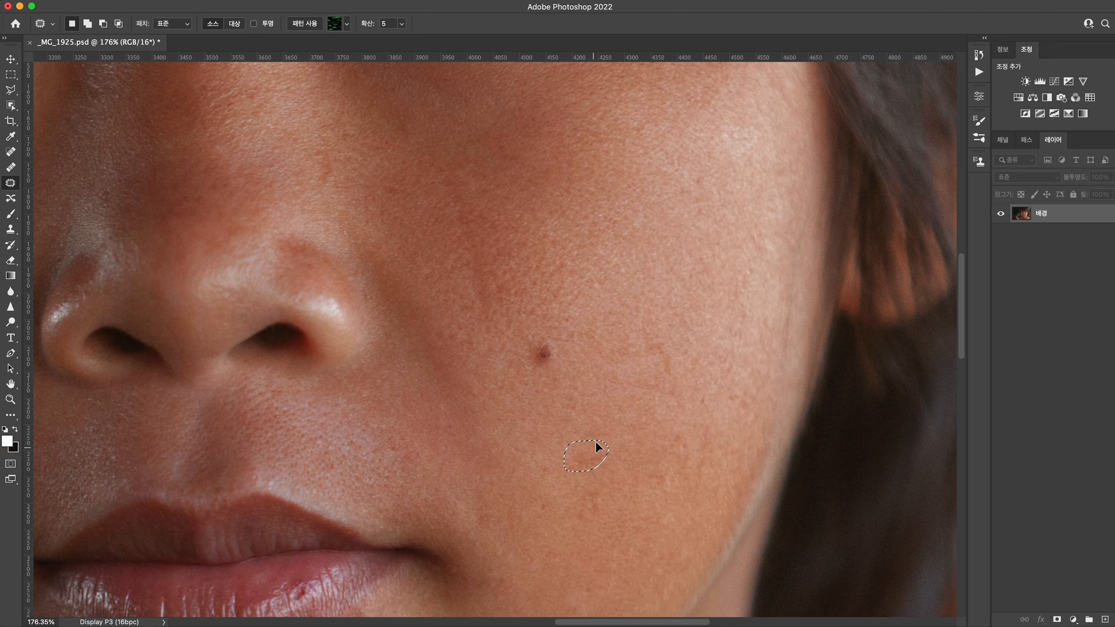
{"action": "key", "text": "super+d"}
Patch the faint crease running down the right-hand cheek between the nose and the mole
{"action": "left_click_drag", "start_coordinate": [595, 252], "coordinate": [594, 340]}
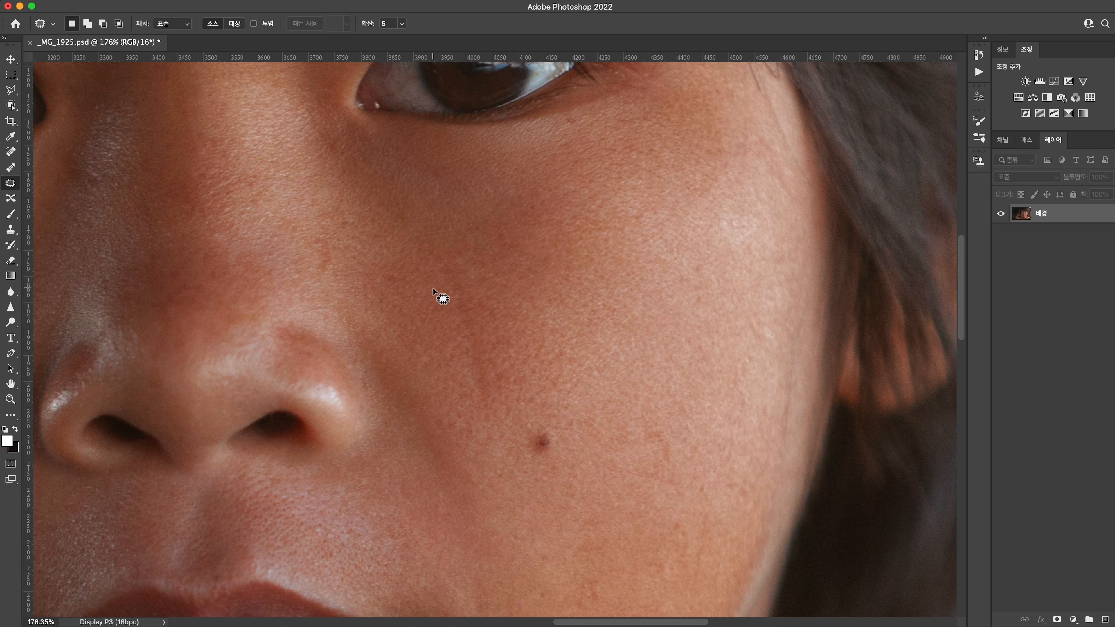
{"action": "mouse_move", "coordinate": [446, 315]}
{"action": "left_mouse_down"}
{"action": "mouse_move", "coordinate": [477, 420]}
{"action": "mouse_move", "coordinate": [494, 424]}
{"action": "mouse_move", "coordinate": [483, 314]}
{"action": "left_mouse_up"}
{"action": "mouse_move", "coordinate": [458, 267]}
{"action": "left_mouse_down"}
{"action": "mouse_move", "coordinate": [442, 269]}
{"action": "mouse_move", "coordinate": [445, 307]}
{"action": "left_mouse_up"}
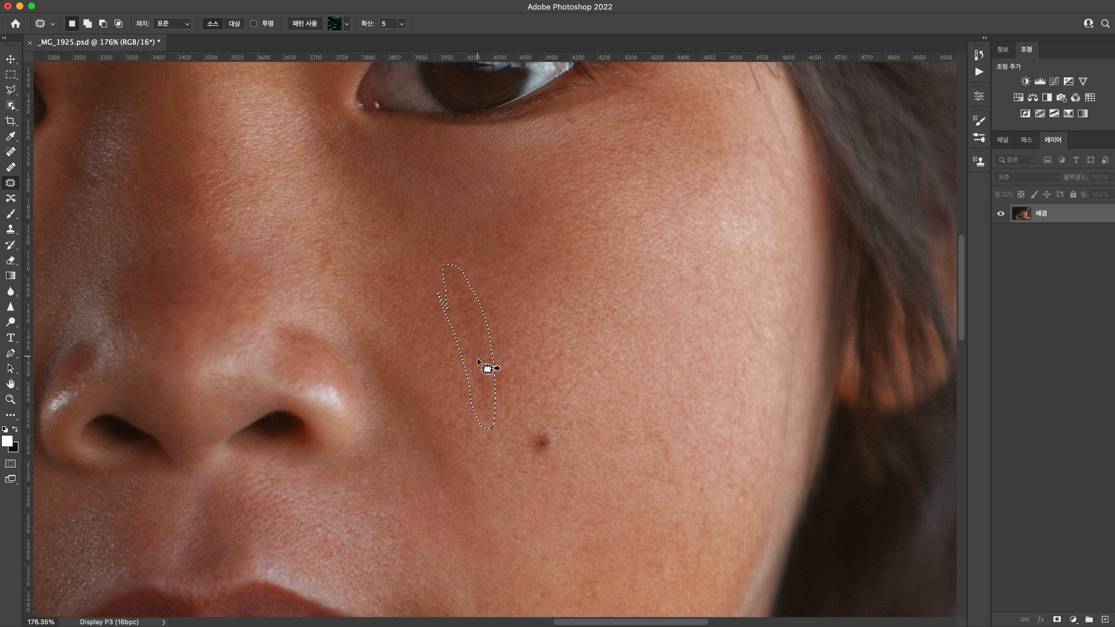
{"action": "left_click_drag", "start_coordinate": [486, 357], "coordinate": [519, 343]}
{"action": "key", "text": "super+d"}
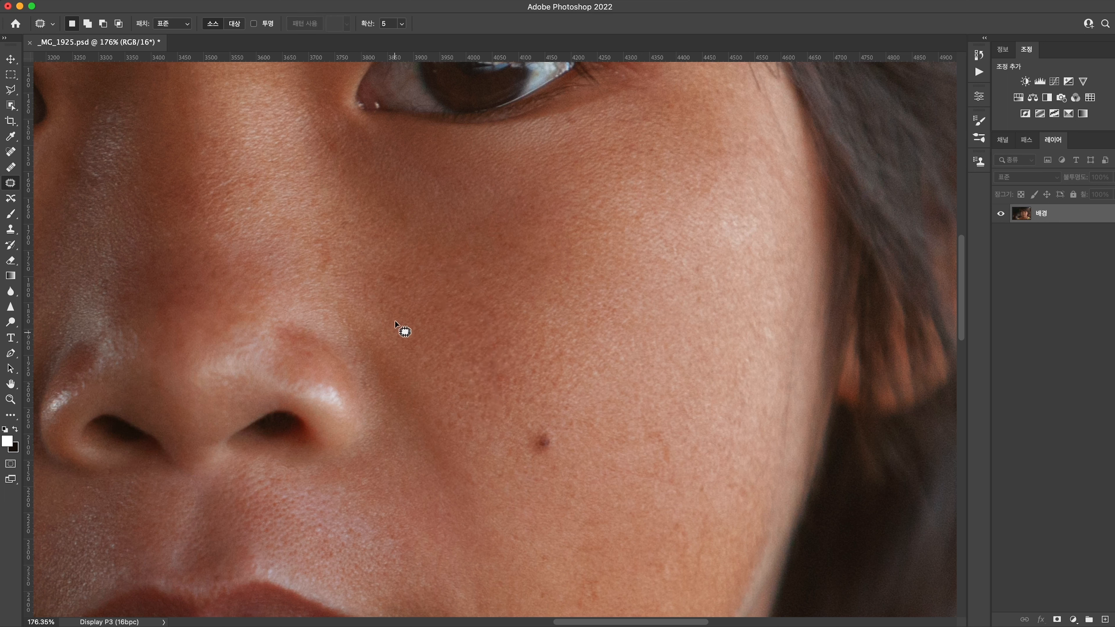
Patch the uneven brownish blotches on the lower cheek beside the left-hand corner of the mouth
{"action": "key", "text": "super+0"}
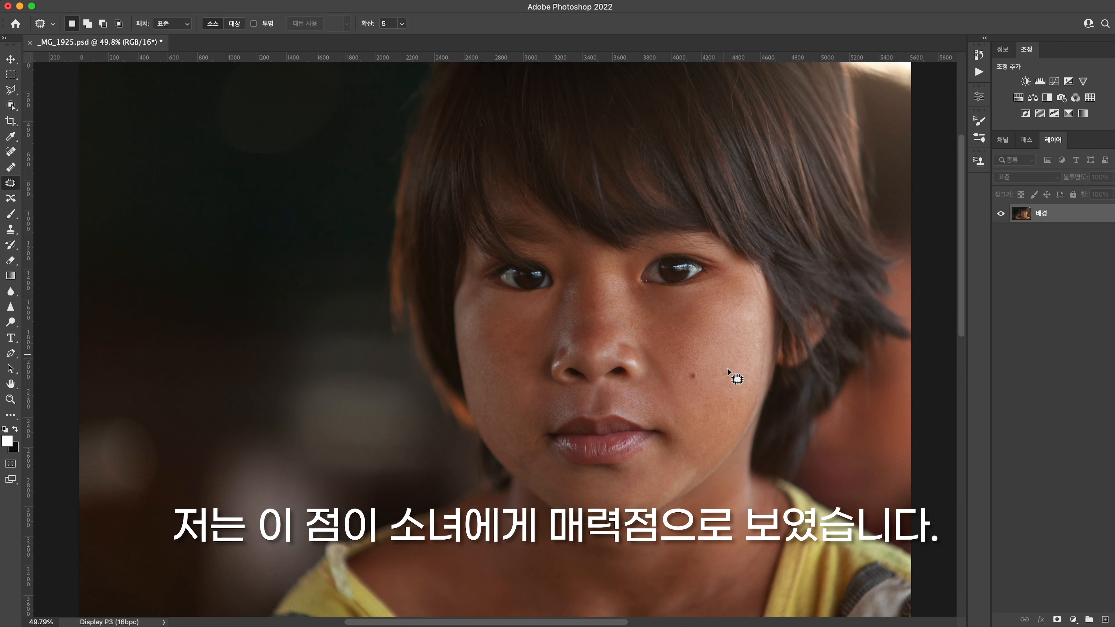
{"action": "key", "text": "z"}
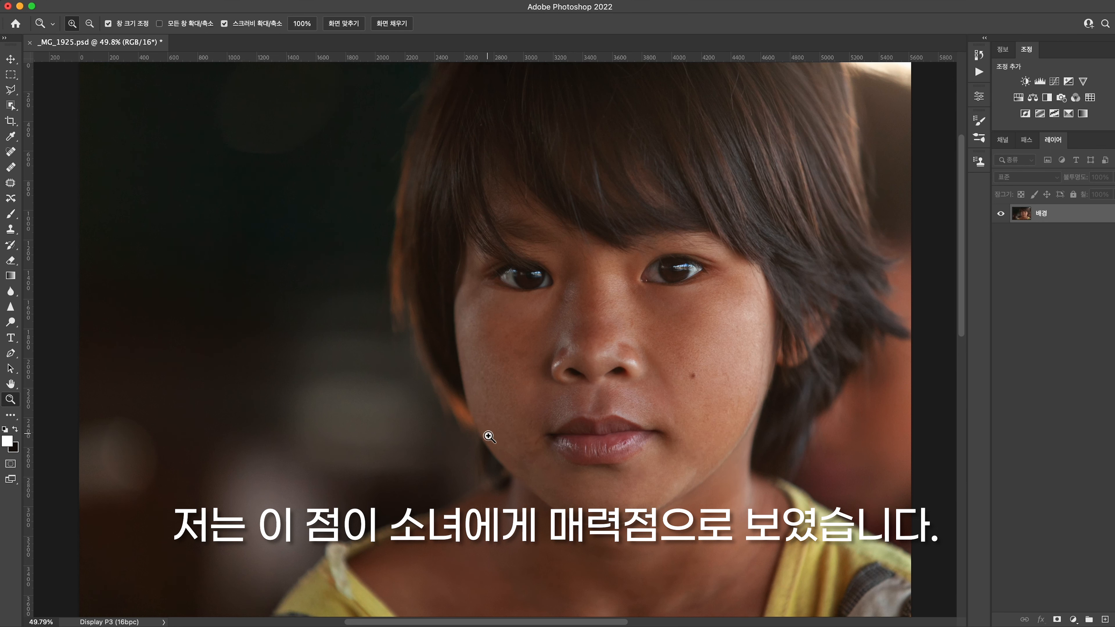
{"action": "left_click_drag", "start_coordinate": [487, 439], "coordinate": [552, 477]}
{"action": "key", "text": "space"}
{"action": "left_click_drag", "start_coordinate": [553, 472], "coordinate": [423, 362]}
{"action": "key", "text": "j"}
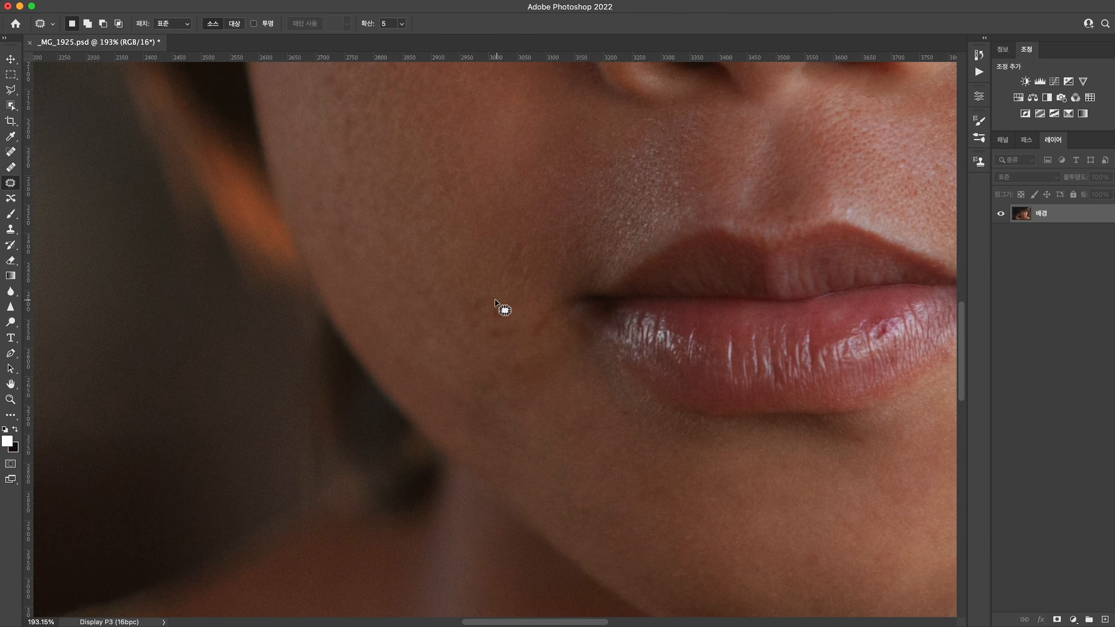
{"action": "mouse_move", "coordinate": [500, 309]}
{"action": "left_mouse_down"}
{"action": "mouse_move", "coordinate": [486, 304]}
{"action": "mouse_move", "coordinate": [472, 336]}
{"action": "mouse_move", "coordinate": [500, 315]}
{"action": "mouse_move", "coordinate": [481, 253]}
{"action": "left_mouse_up"}
{"action": "key", "text": "super+d"}
{"action": "mouse_move", "coordinate": [498, 324]}
{"action": "left_mouse_down"}
{"action": "mouse_move", "coordinate": [488, 346]}
{"action": "mouse_move", "coordinate": [520, 326]}
{"action": "mouse_move", "coordinate": [524, 341]}
{"action": "mouse_move", "coordinate": [548, 331]}
{"action": "mouse_move", "coordinate": [556, 304]}
{"action": "mouse_move", "coordinate": [511, 345]}
{"action": "left_mouse_up"}
{"action": "key", "text": "super+d"}
Patch the discoloured skin at the left-hand mouth corner and the small spots around the lips on that side
{"action": "mouse_move", "coordinate": [551, 314]}
{"action": "left_mouse_down"}
{"action": "mouse_move", "coordinate": [528, 344]}
{"action": "mouse_move", "coordinate": [563, 327]}
{"action": "mouse_move", "coordinate": [555, 353]}
{"action": "left_mouse_up"}
{"action": "key", "text": "super+d"}
{"action": "left_click_drag", "start_coordinate": [679, 178], "coordinate": [671, 179]}
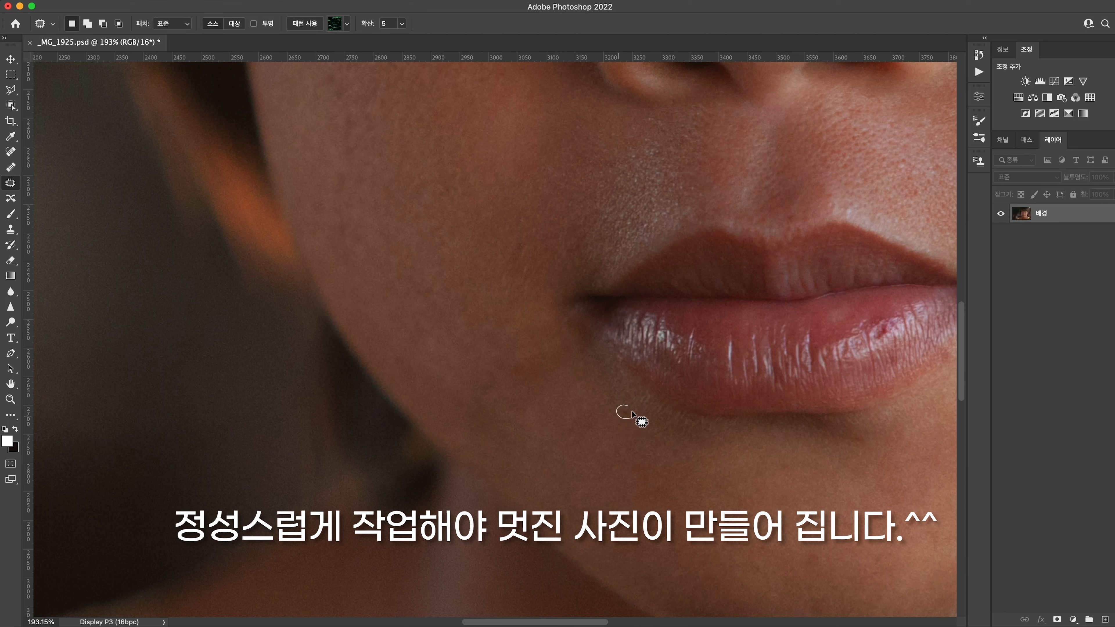
{"action": "key", "text": "super+d"}
Patch the darker spots on the outer part of the left-hand cheek
{"action": "scroll", "coordinate": [488, 430], "scroll_direction": "up", "scroll_amount": 5}
{"action": "left_click_drag", "start_coordinate": [370, 272], "coordinate": [388, 271]}
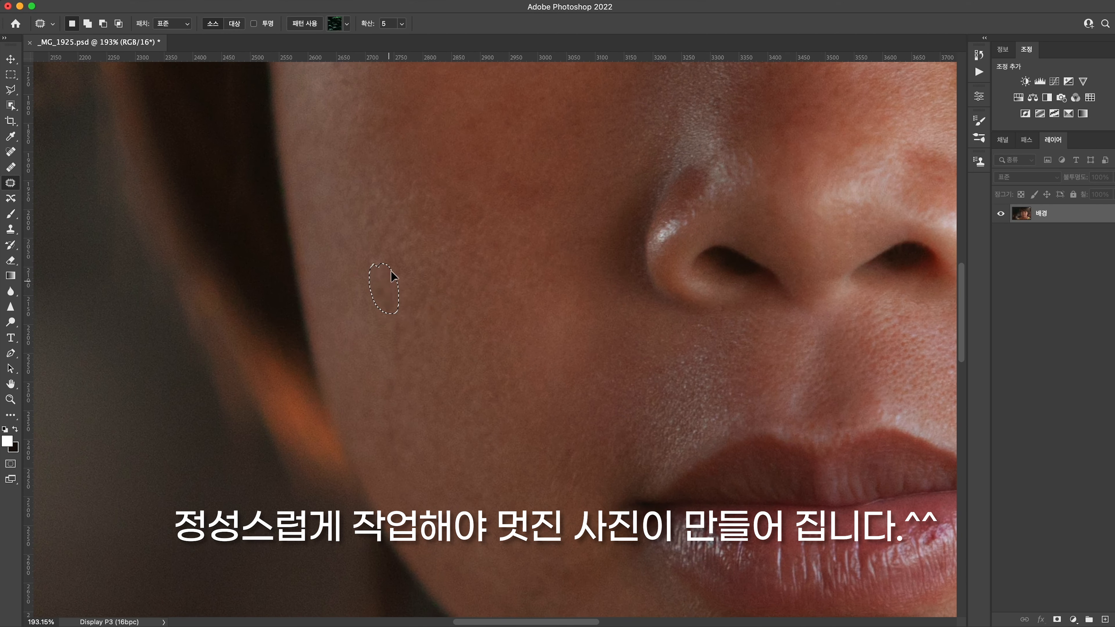
{"action": "mouse_move", "coordinate": [384, 319]}
{"action": "left_mouse_down"}
{"action": "mouse_move", "coordinate": [385, 362]}
{"action": "mouse_move", "coordinate": [395, 313]}
{"action": "left_mouse_up"}
{"action": "left_click_drag", "start_coordinate": [397, 324], "coordinate": [421, 324]}
{"action": "key", "text": "super+d"}
Patch the spots under the right-hand eye and beyond its outer corner
{"action": "left_click_drag", "start_coordinate": [633, 261], "coordinate": [408, 421]}
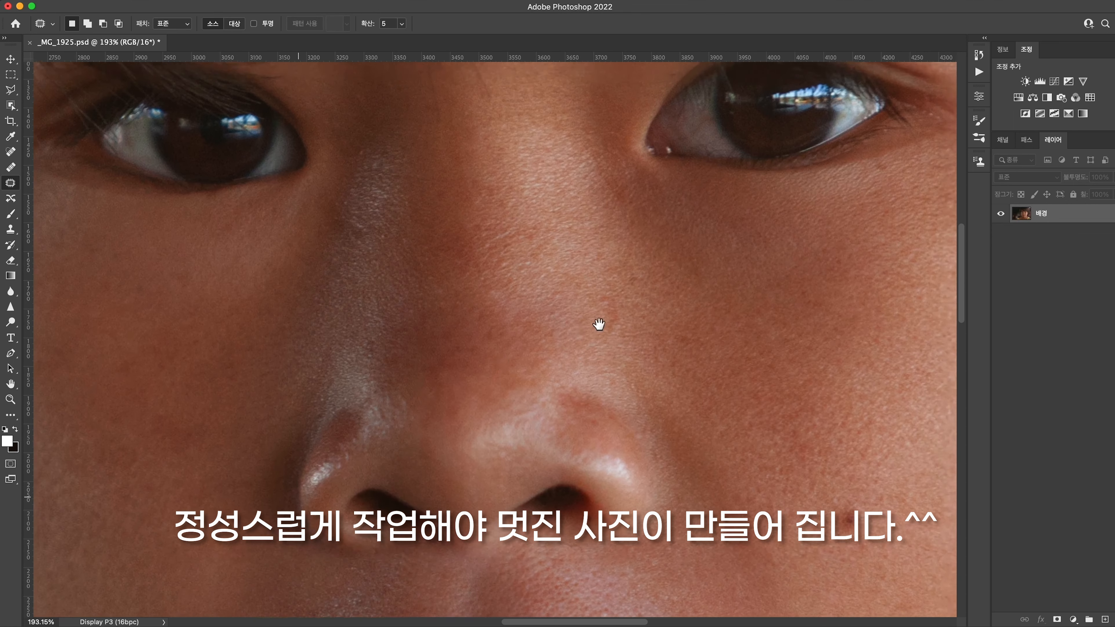
{"action": "left_click_drag", "start_coordinate": [597, 323], "coordinate": [351, 373]}
{"action": "mouse_move", "coordinate": [563, 229]}
{"action": "left_mouse_down"}
{"action": "mouse_move", "coordinate": [566, 245]}
{"action": "mouse_move", "coordinate": [563, 233]}
{"action": "left_mouse_up"}
{"action": "left_click_drag", "start_coordinate": [559, 236], "coordinate": [581, 234]}
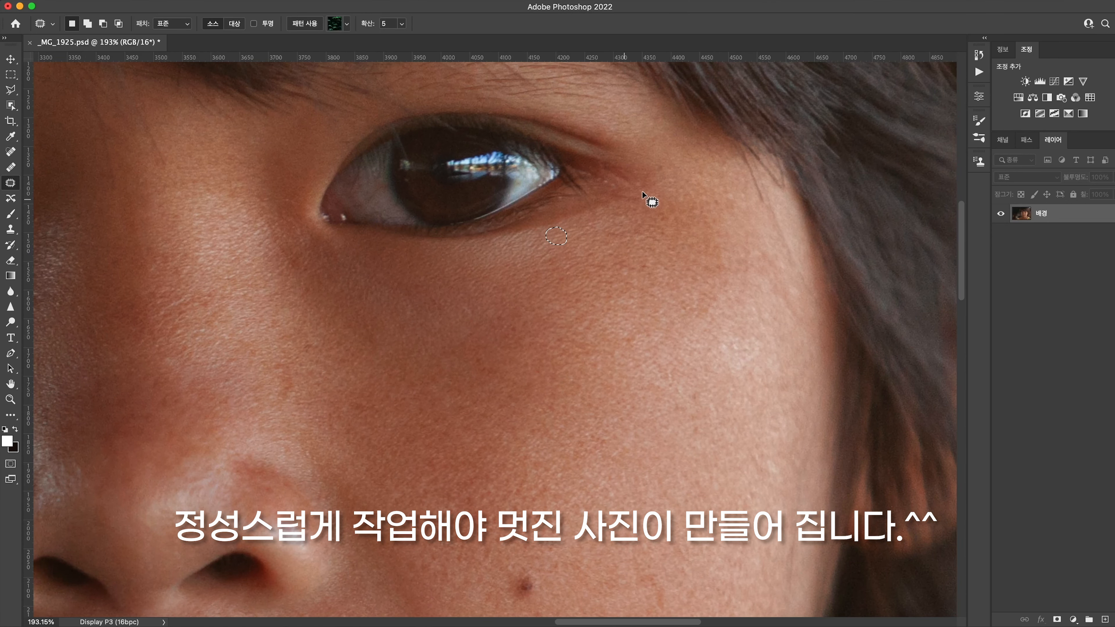
{"action": "left_click_drag", "start_coordinate": [664, 161], "coordinate": [665, 163]}
{"action": "left_click_drag", "start_coordinate": [660, 169], "coordinate": [681, 189]}
{"action": "key", "text": "super+d"}
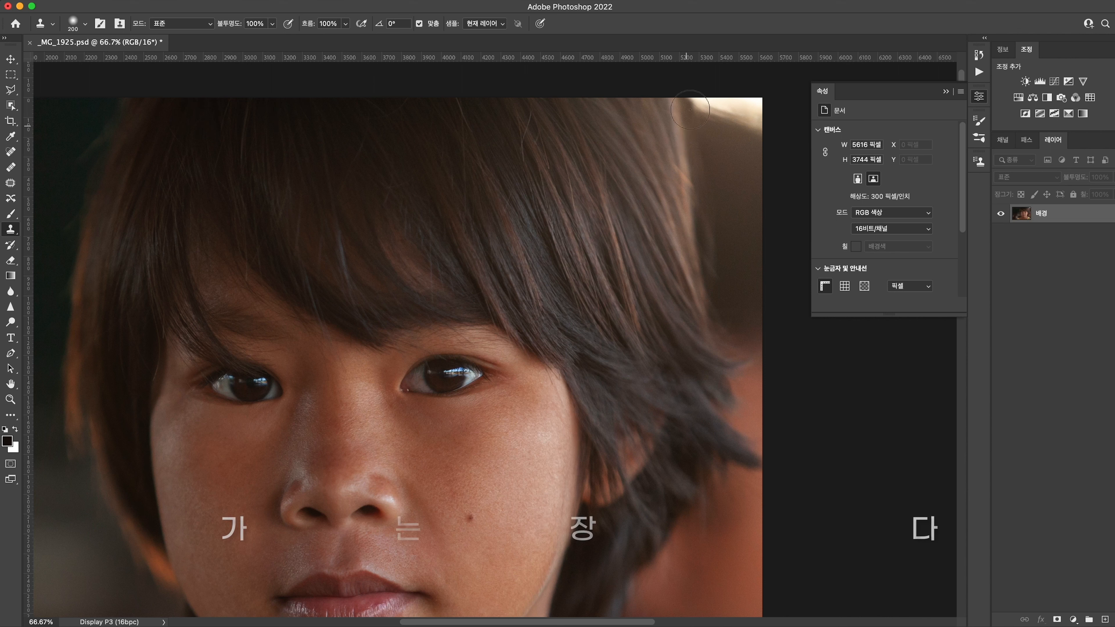
Try to cover the bright upper-right corner of the photo using the Clone Stamp at size 200
{"action": "mouse_move", "coordinate": [678, 106]}
{"action": "left_mouse_down"}
{"action": "mouse_move", "coordinate": [750, 127]}
{"action": "mouse_move", "coordinate": [740, 105]}
{"action": "left_mouse_up"}
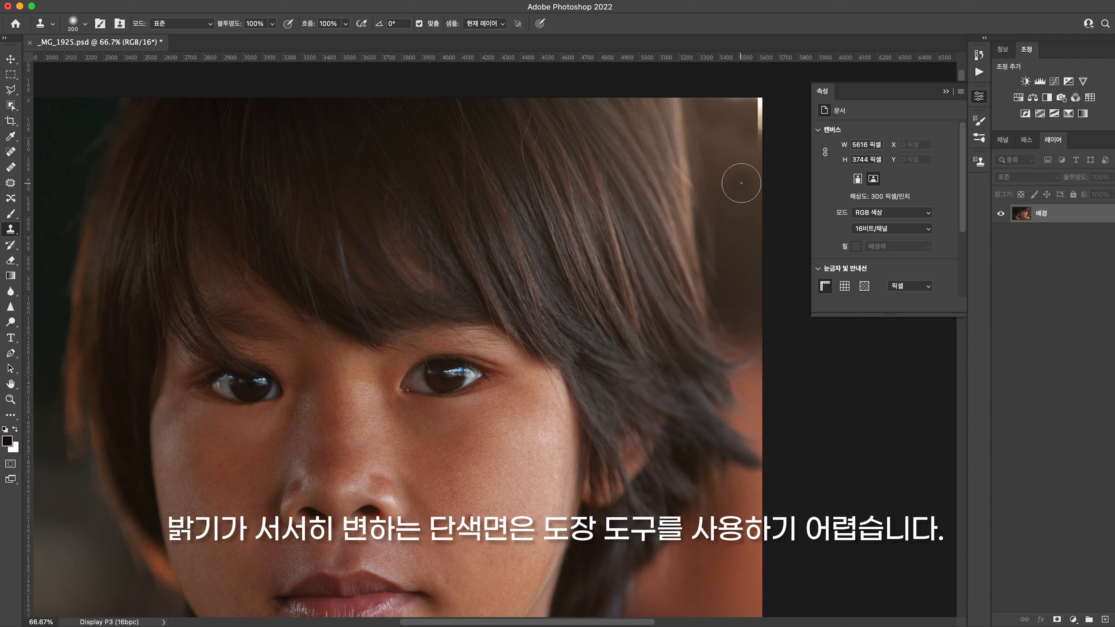
Copy the selected dark background piece onto a new layer and place it over the photo's bright upper-right corner
{"action": "key", "text": "super+c"}
{"action": "key", "text": "super+v"}
{"action": "key", "text": "v"}
{"action": "left_click_drag", "start_coordinate": [409, 346], "coordinate": [722, 105]}
Distort the pasted background piece with Free Transform, pulling its corners outward to cover the bright corner up to the photo's edge
{"action": "key", "text": "super+t"}
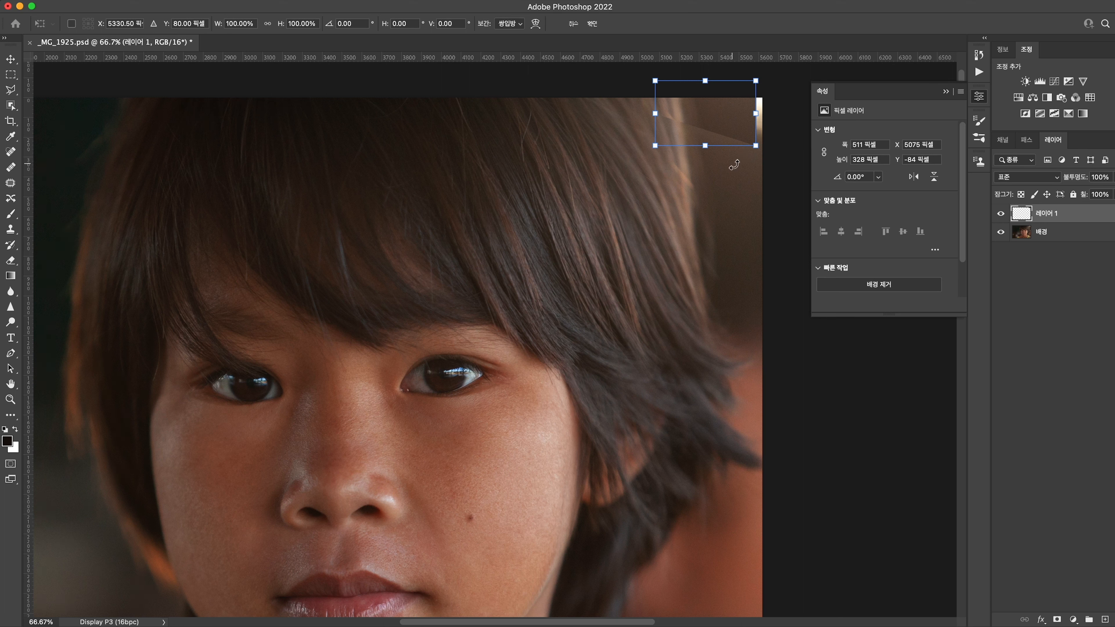
{"action": "left_click_drag", "start_coordinate": [756, 146], "coordinate": [774, 148]}
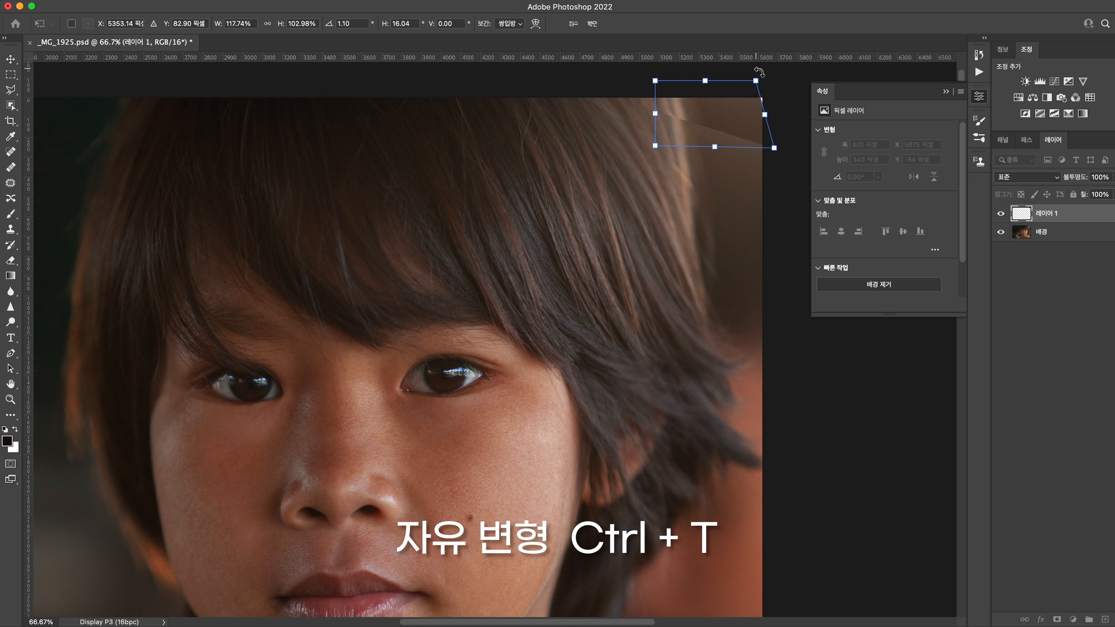
{"action": "left_click_drag", "start_coordinate": [756, 80], "coordinate": [767, 78]}
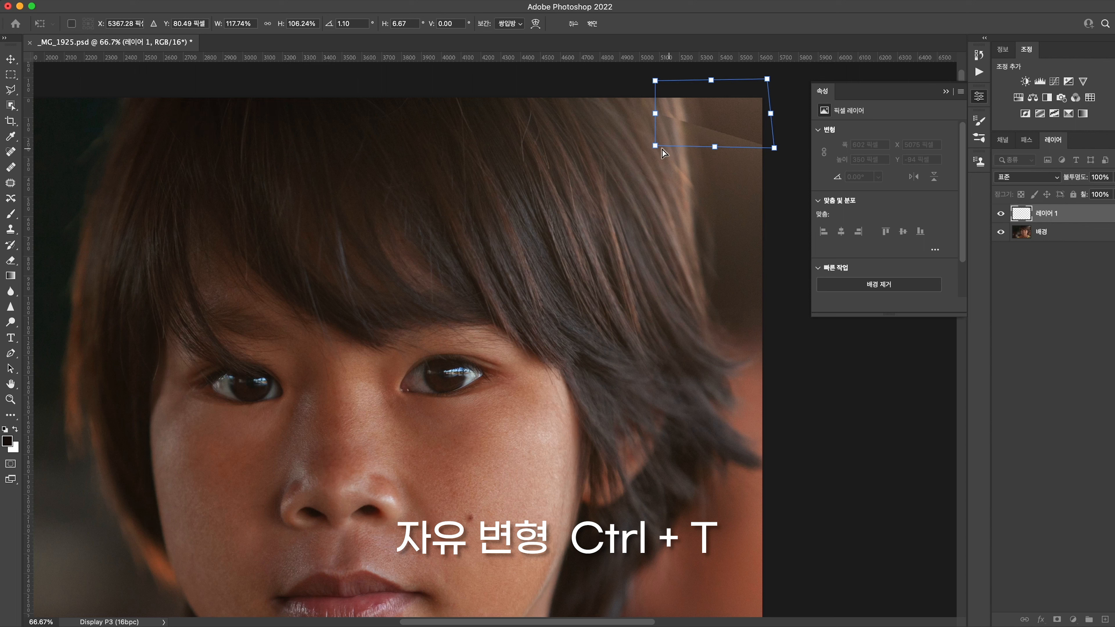
{"action": "left_click_drag", "start_coordinate": [655, 149], "coordinate": [648, 150]}
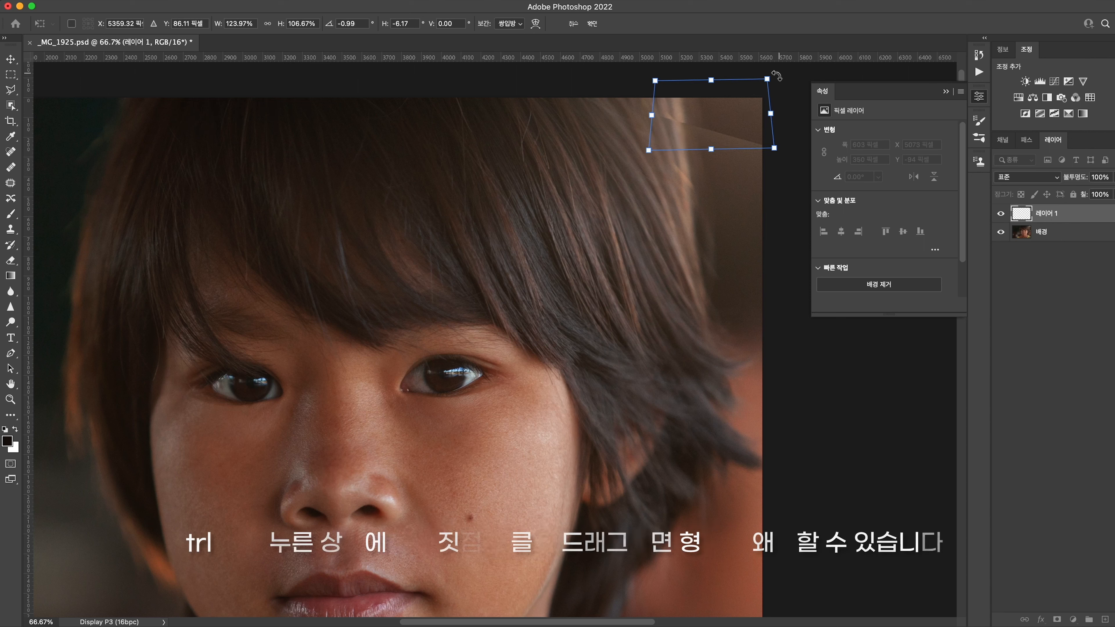
{"action": "left_click_drag", "start_coordinate": [769, 77], "coordinate": [767, 79]}
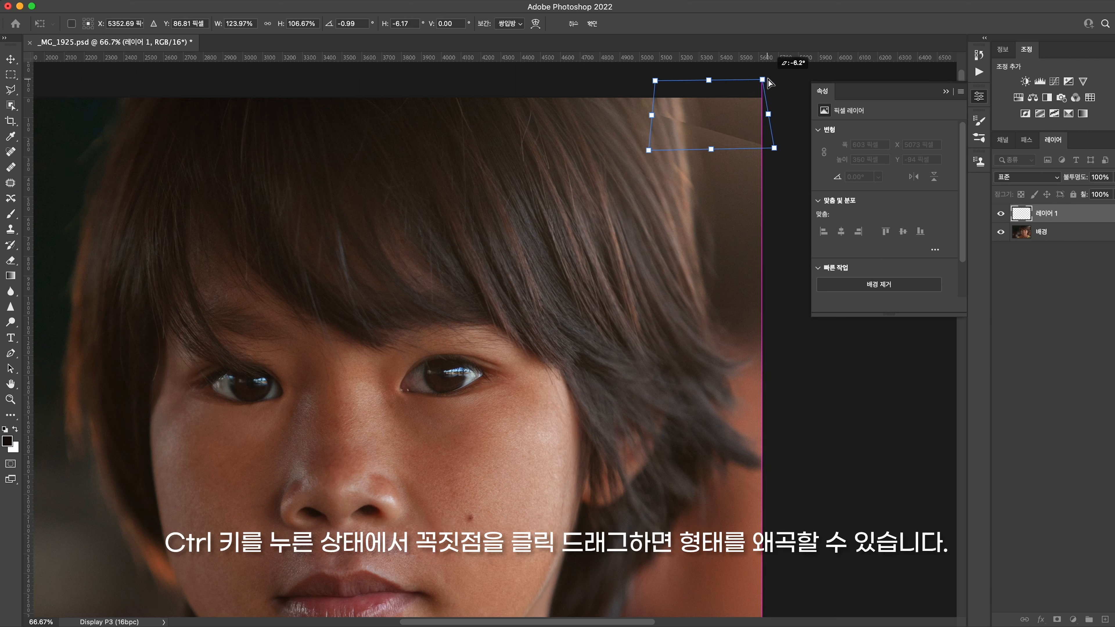